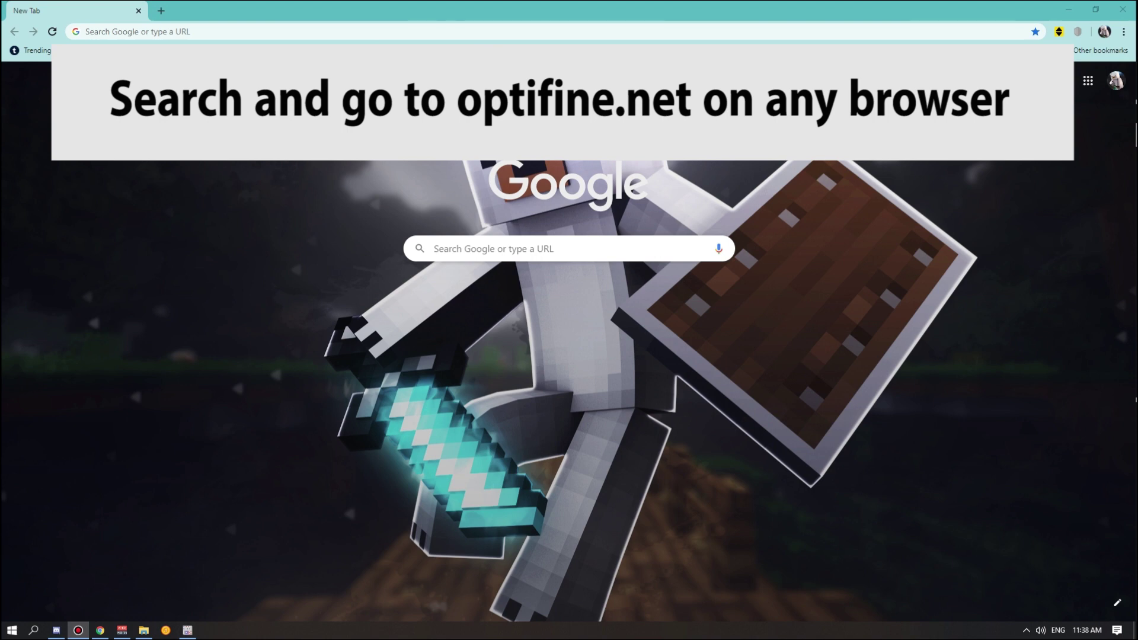
- Go to optifine.net in the browser
{"action": "left_click", "coordinate": [92, 32]}
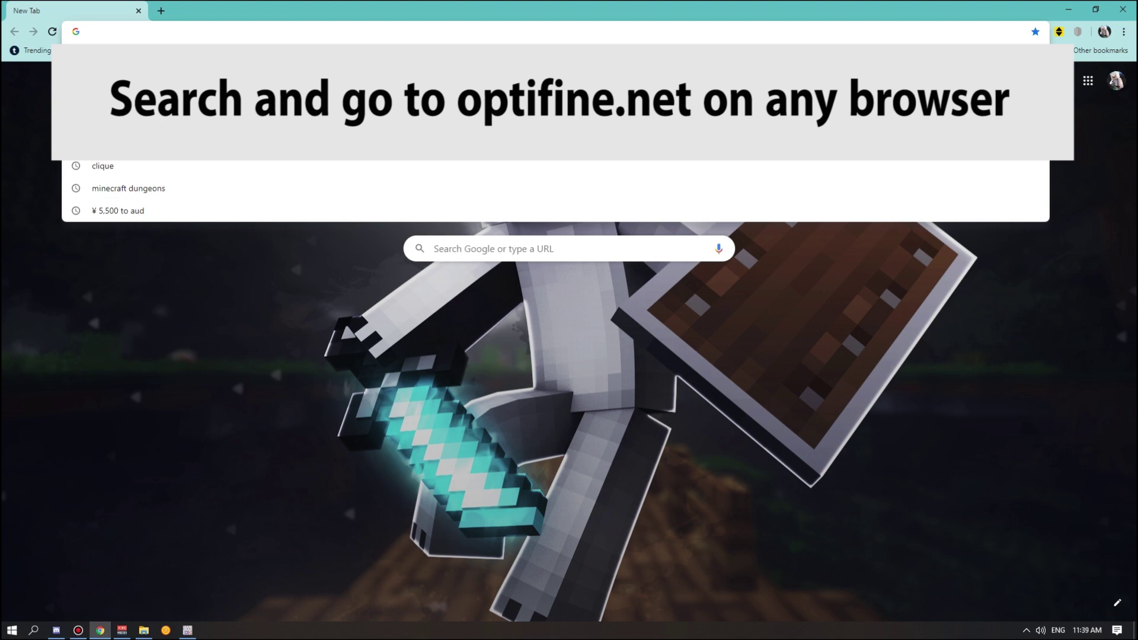
{"action": "type", "text": "opti"}
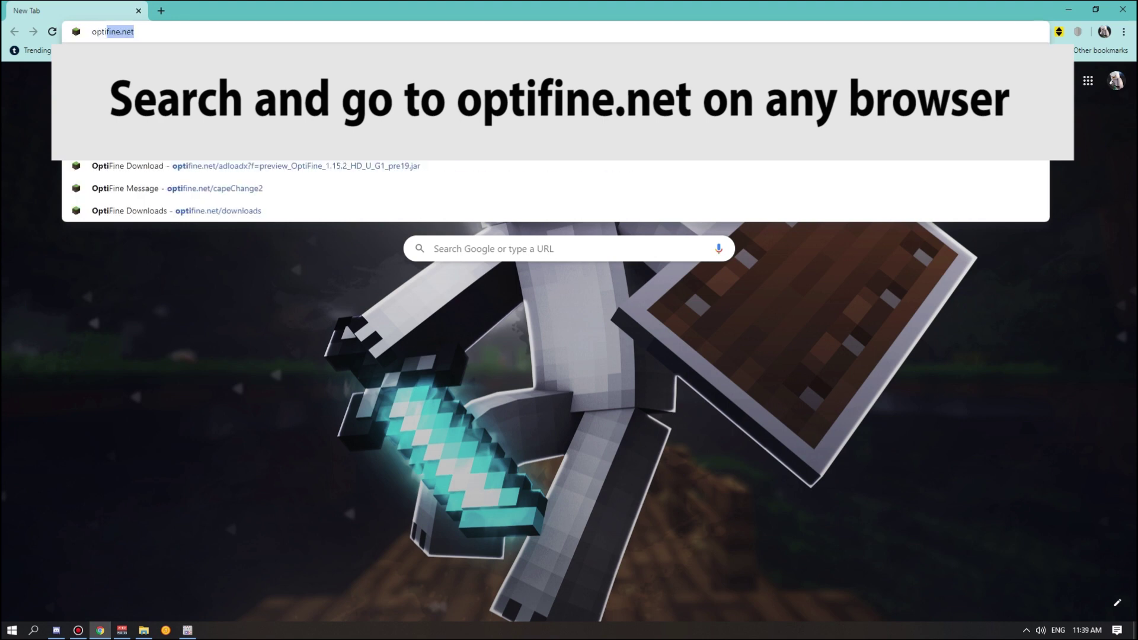
{"action": "type", "text": "fine"}
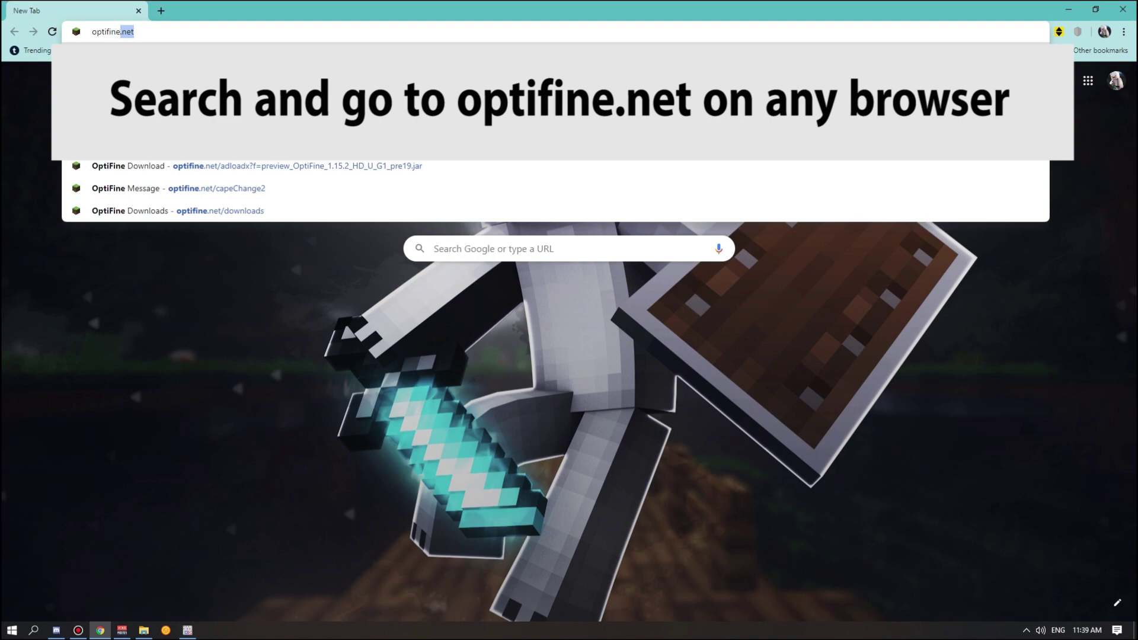
{"action": "type", "text": ".net"}
{"action": "key", "text": "Return"}
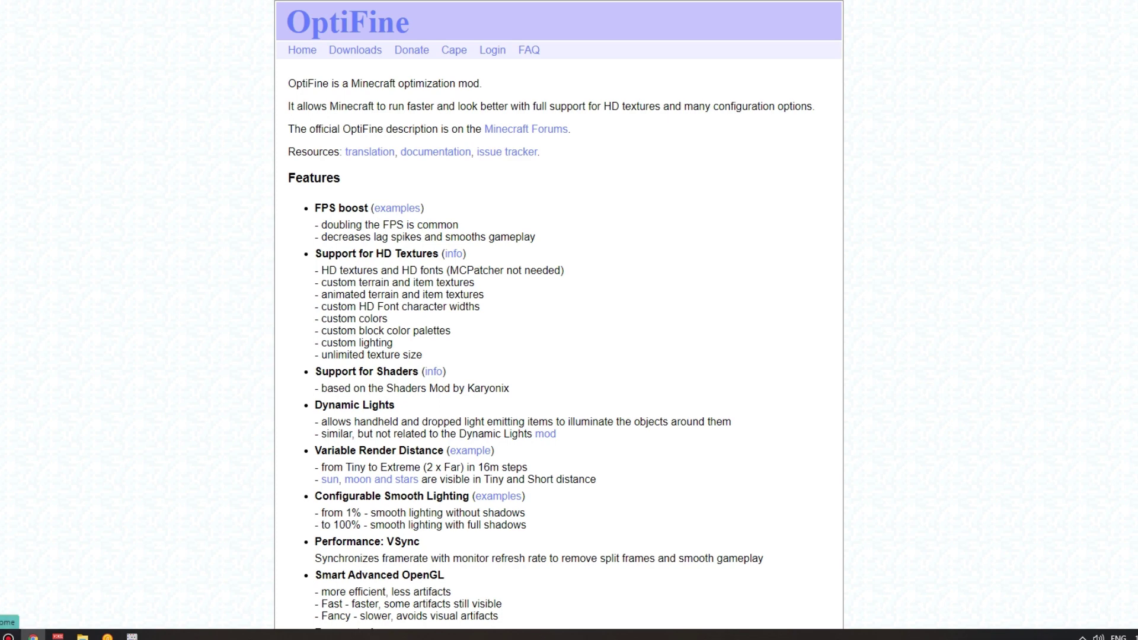
- Download the preview version OptiFine 1.15.2 HD U G1 pre19 through its mirror on the downloads page and keep the jar file
{"action": "left_click", "coordinate": [355, 50]}
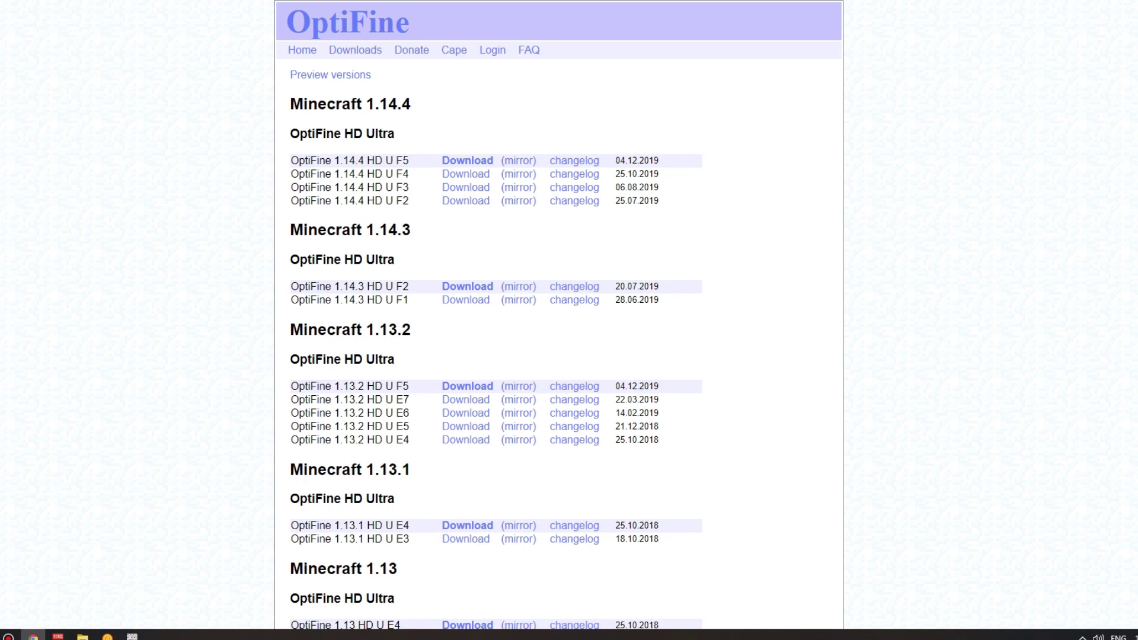
{"action": "scroll", "coordinate": [558, 314], "scroll_direction": "down", "scroll_amount": 20}
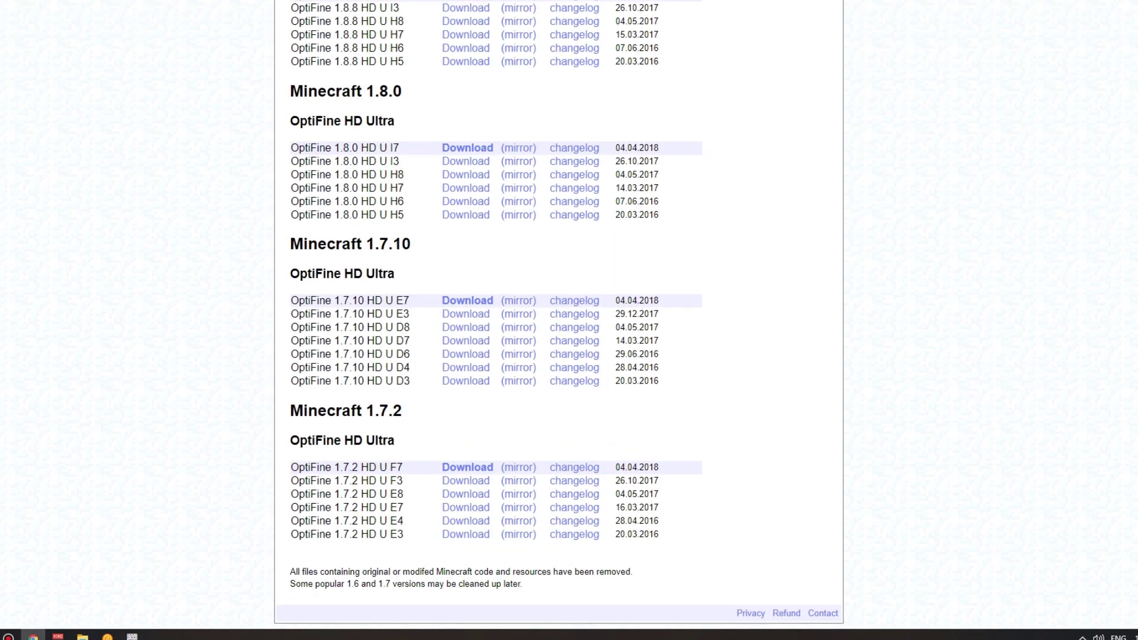
{"action": "scroll", "coordinate": [558, 314], "scroll_direction": "up", "scroll_amount": 20}
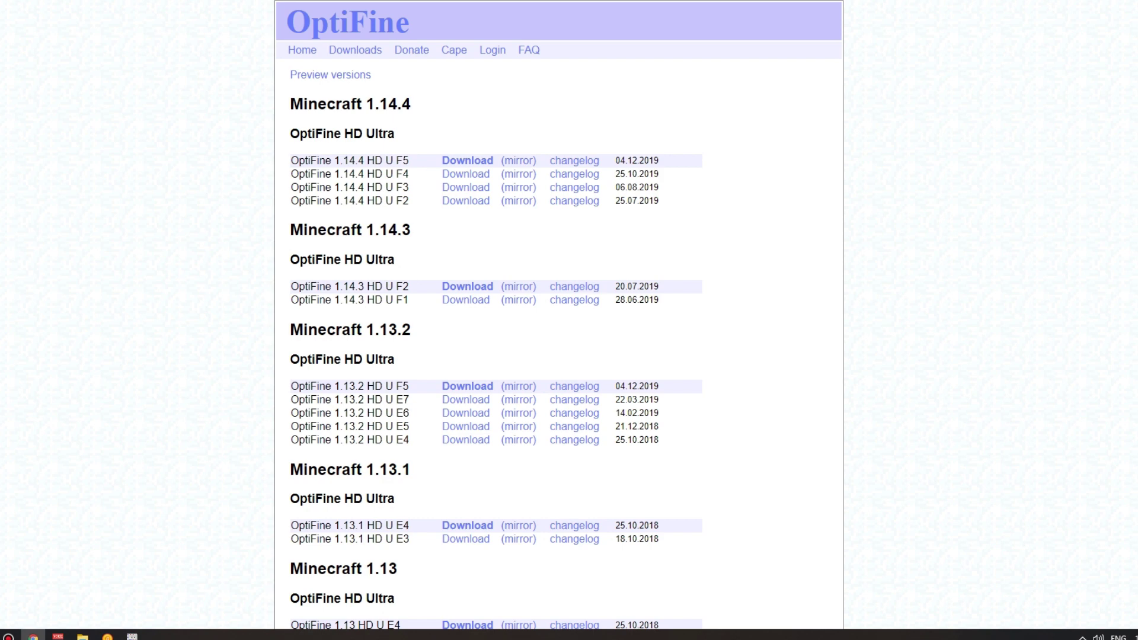
{"action": "left_click", "coordinate": [330, 75]}
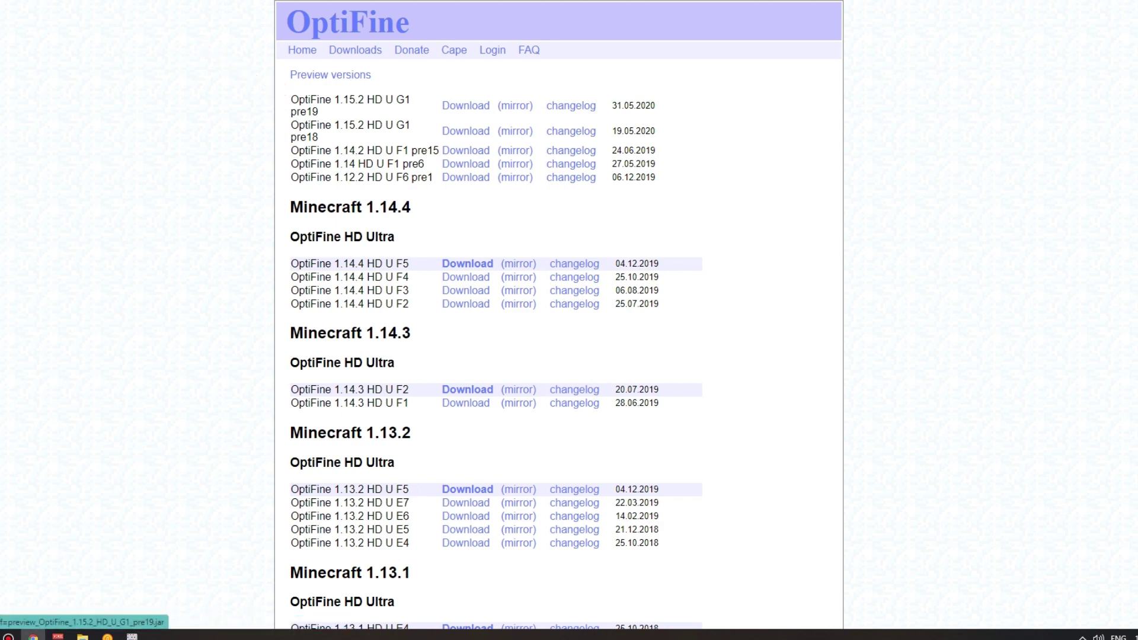
{"action": "left_click", "coordinate": [515, 105]}
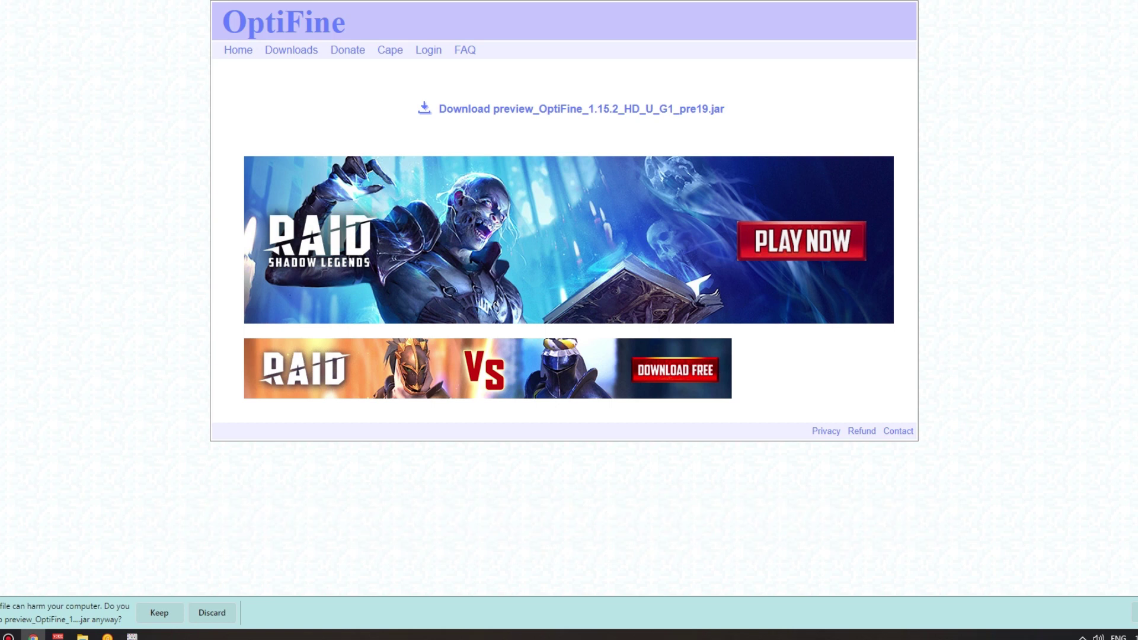
{"action": "left_click", "coordinate": [159, 612]}
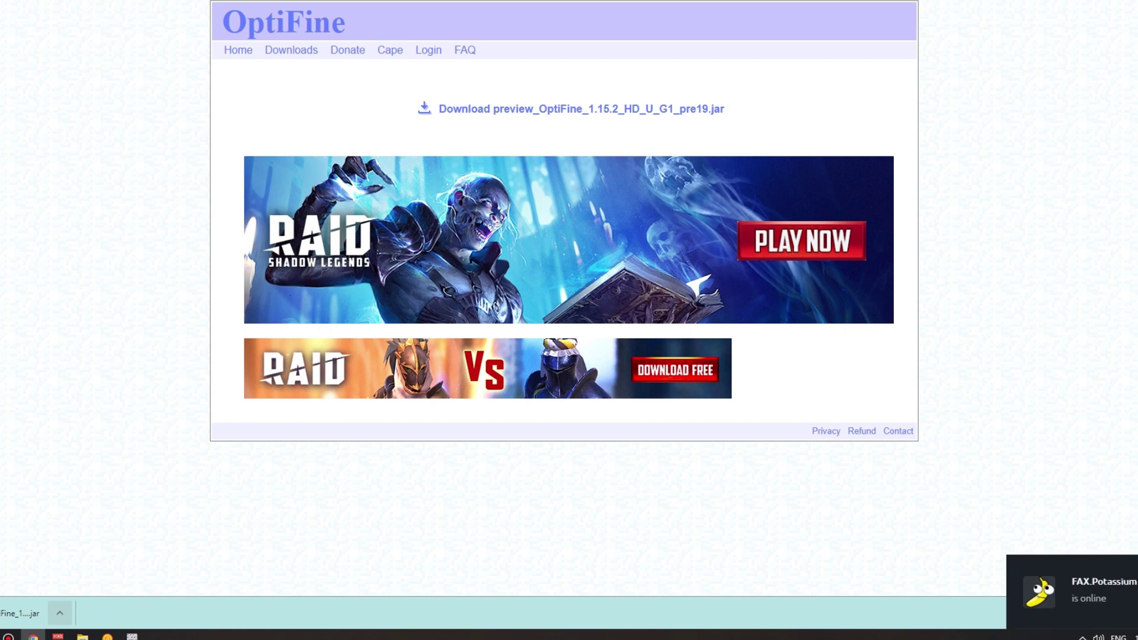
- Open the downloaded OptiFine jar's installer and cancel it without installing
{"action": "left_click", "coordinate": [60, 613]}
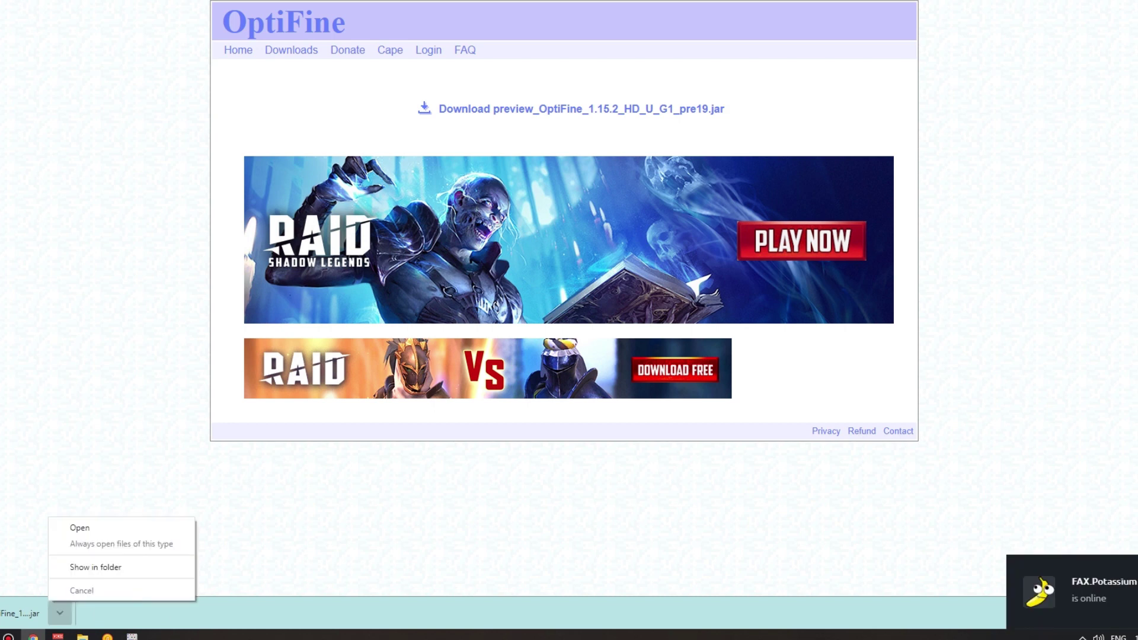
{"action": "left_click", "coordinate": [79, 528]}
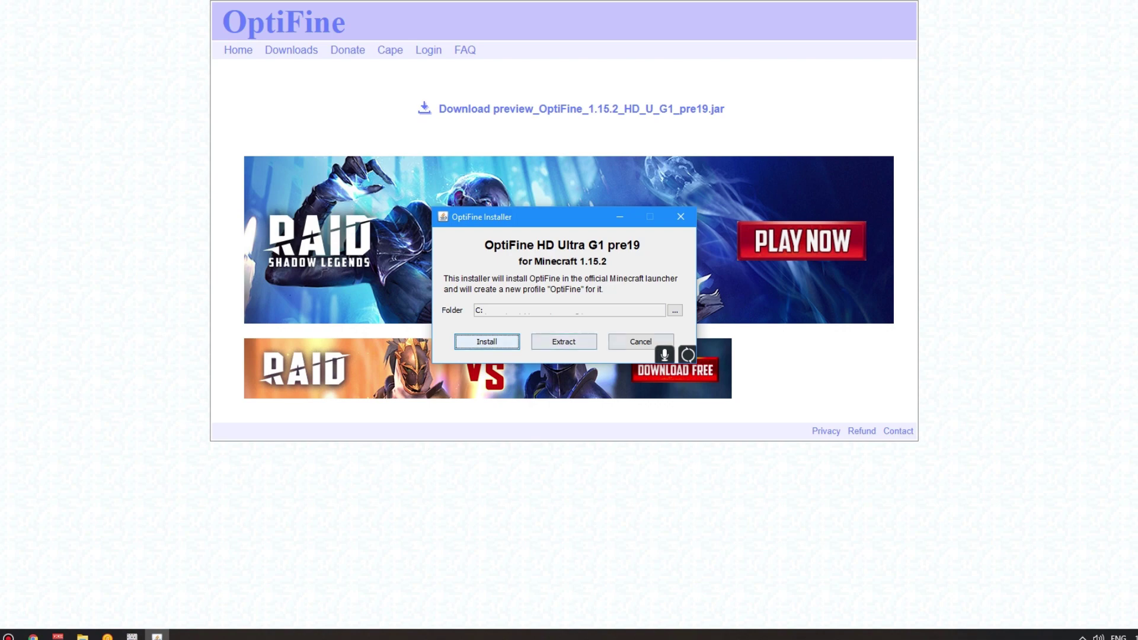
{"action": "left_click", "coordinate": [640, 341]}
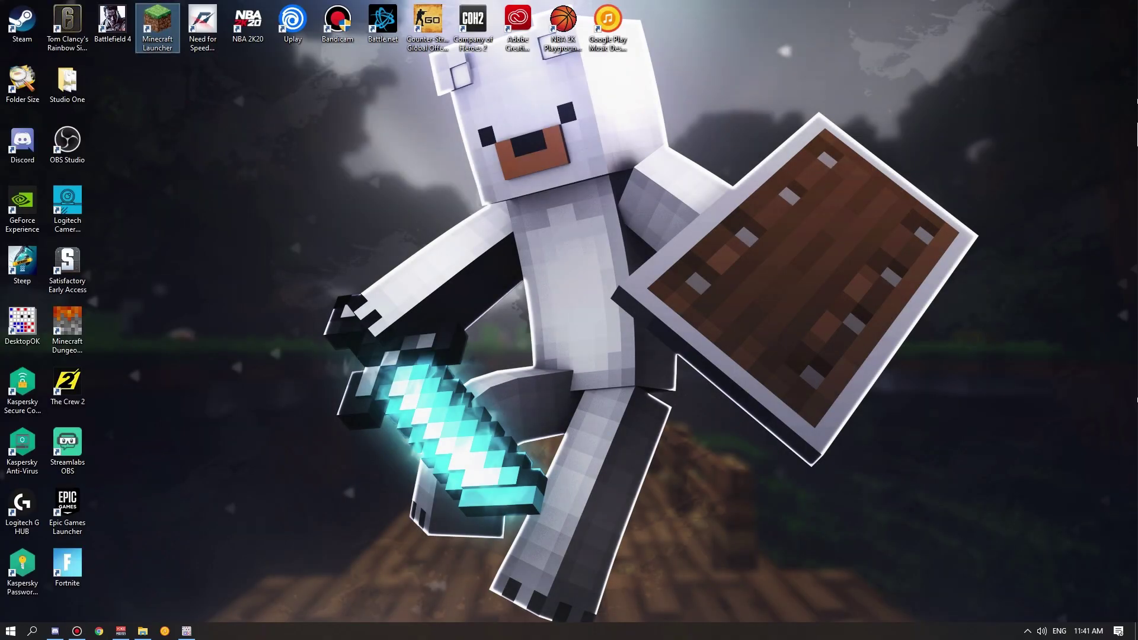
- Switch to the Minecraft Launcher, start the game with the OptiFine 1.15.2-OptiFine_HD_U_G1_pre13 installation and maximize the game window
{"action": "double_click", "coordinate": [157, 27]}
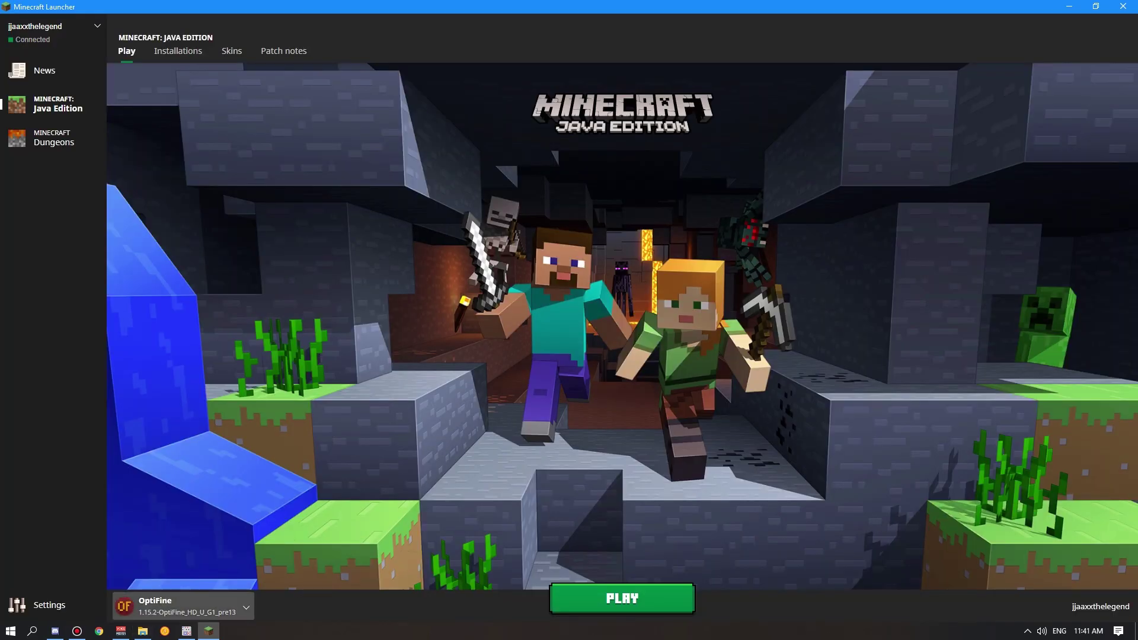
{"action": "left_click", "coordinate": [184, 605]}
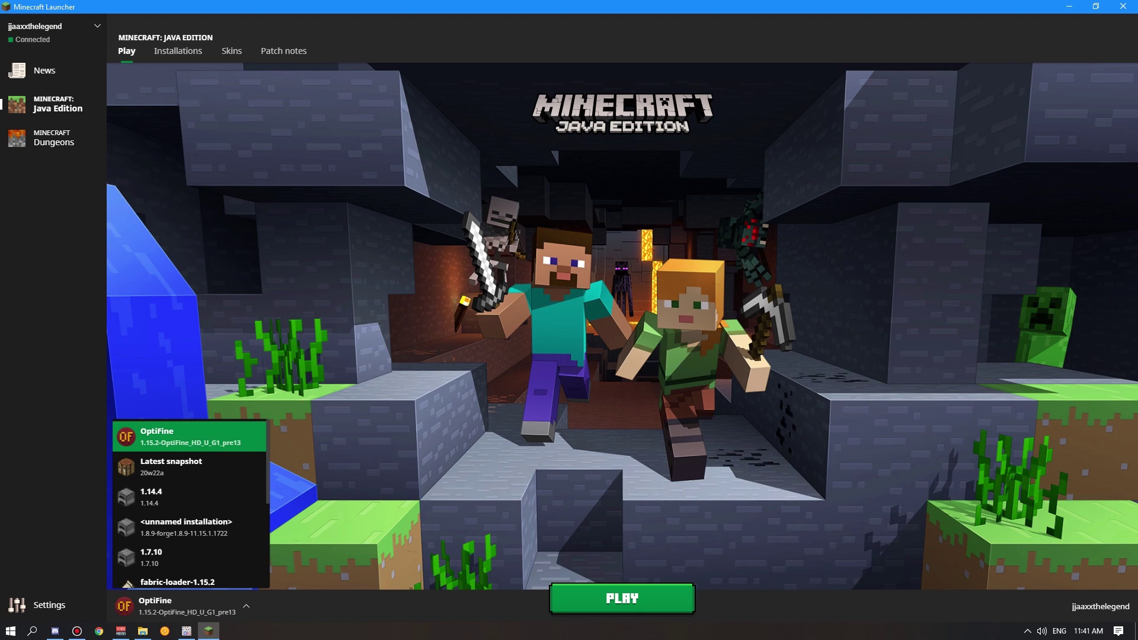
{"action": "left_click", "coordinate": [189, 436]}
{"action": "left_click", "coordinate": [622, 599]}
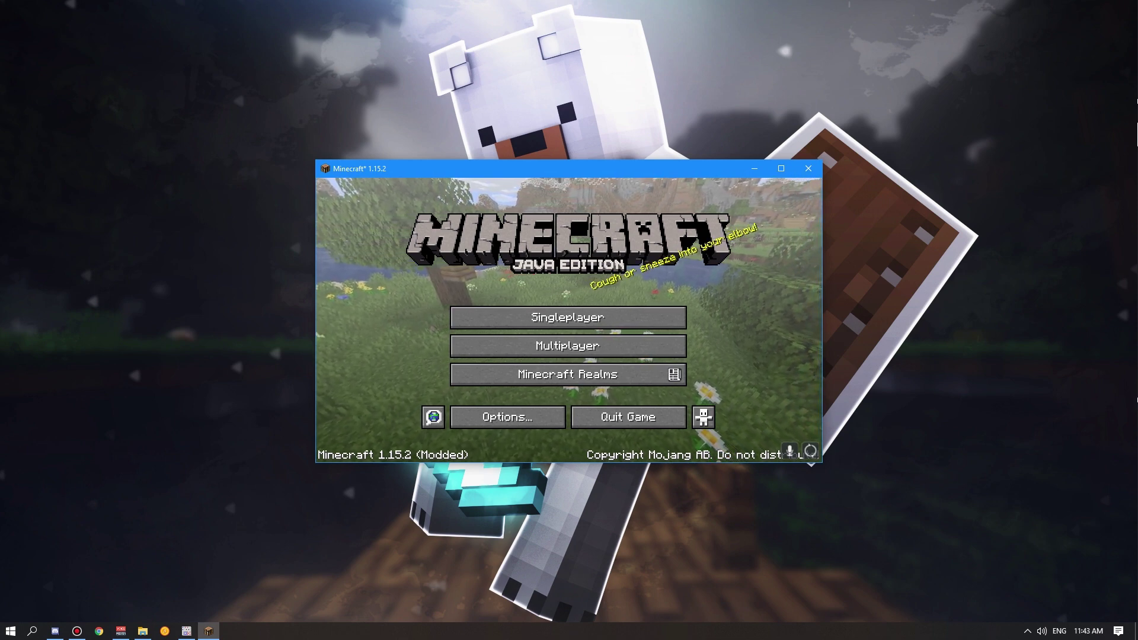
{"action": "left_click", "coordinate": [781, 169]}
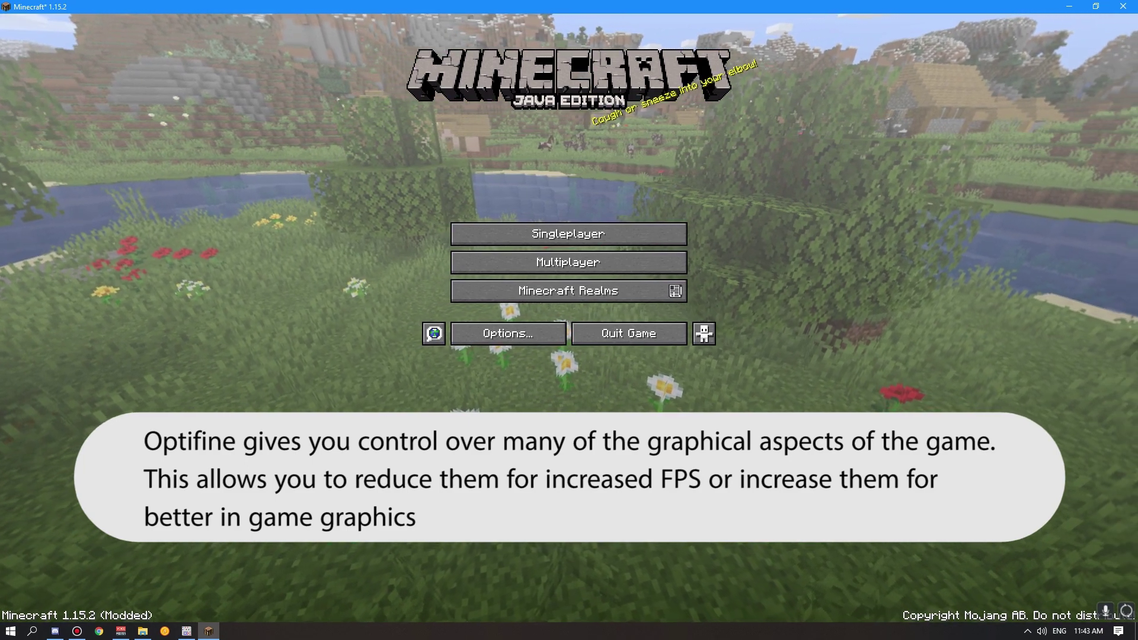
- View the animation settings in the game options and return to the title screen
{"action": "left_click", "coordinate": [509, 332]}
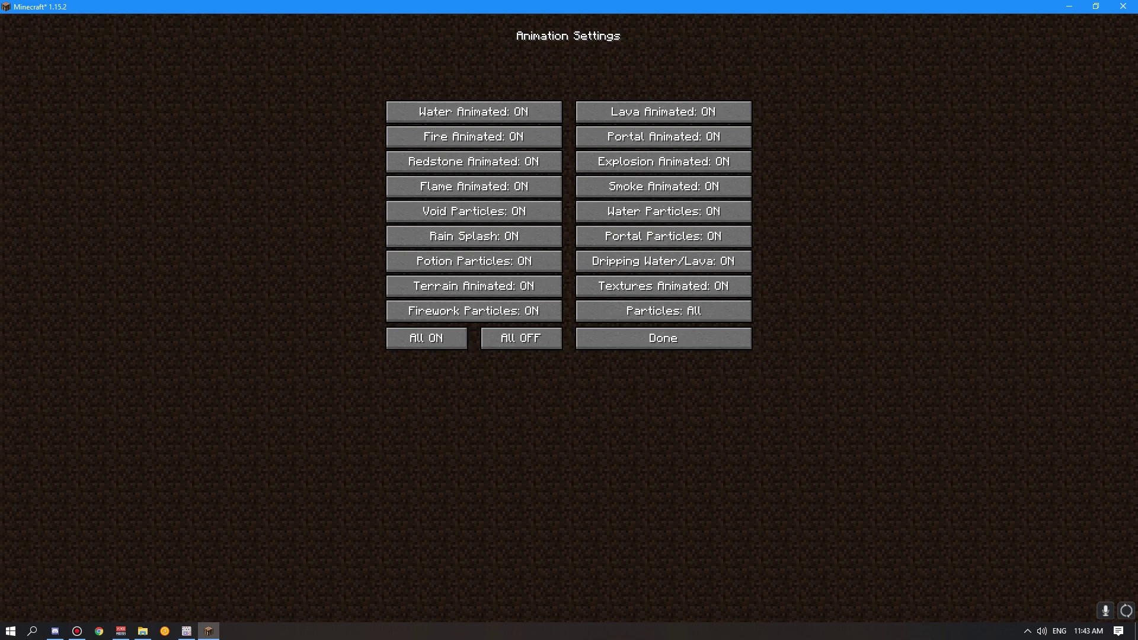
{"action": "key", "text": "Escape"}
{"action": "key", "text": "Escape"}
{"action": "key", "text": "Escape"}
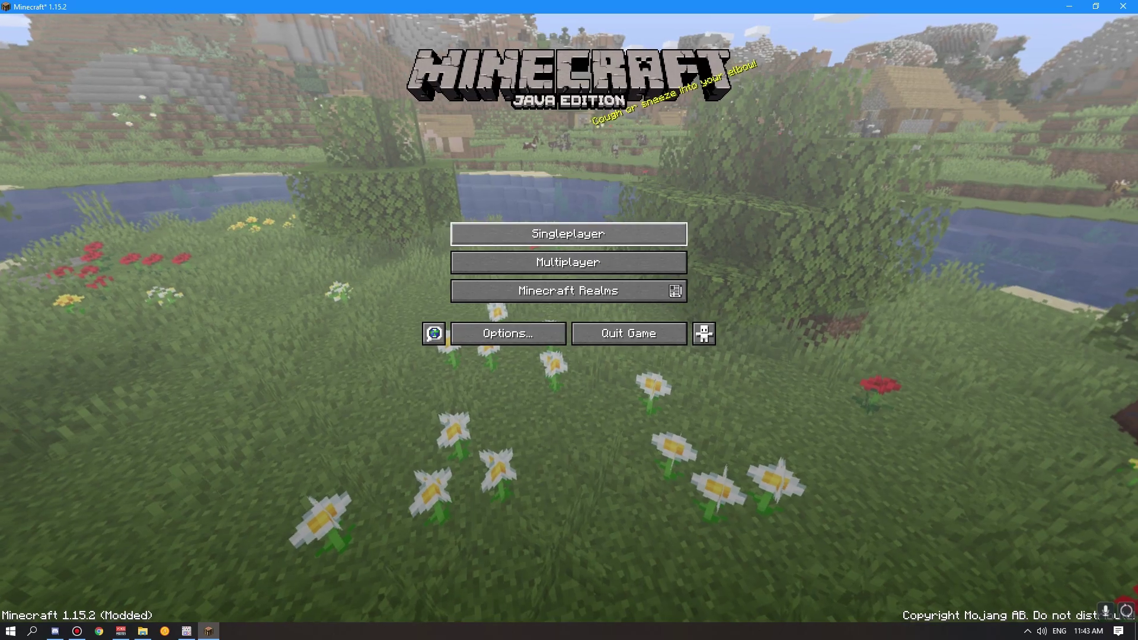
- Load a singleplayer world, save a screenshot near the fire and lava pit, and check the debug overlay
{"action": "left_click", "coordinate": [568, 234]}
{"action": "left_click", "coordinate": [431, 94]}
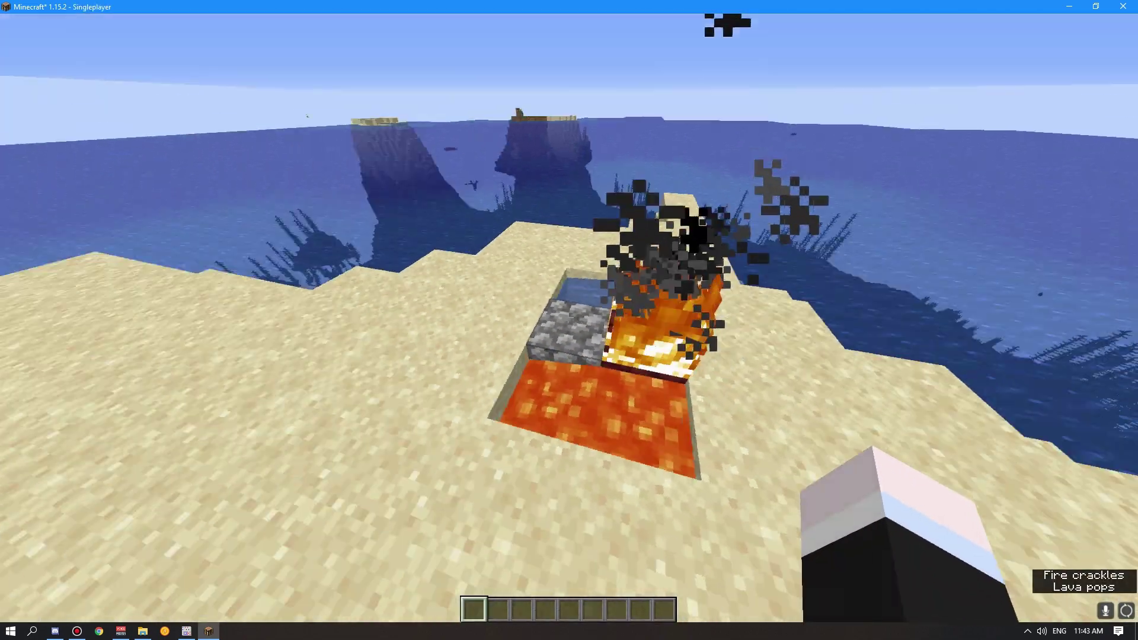
{"action": "key", "text": "d"}
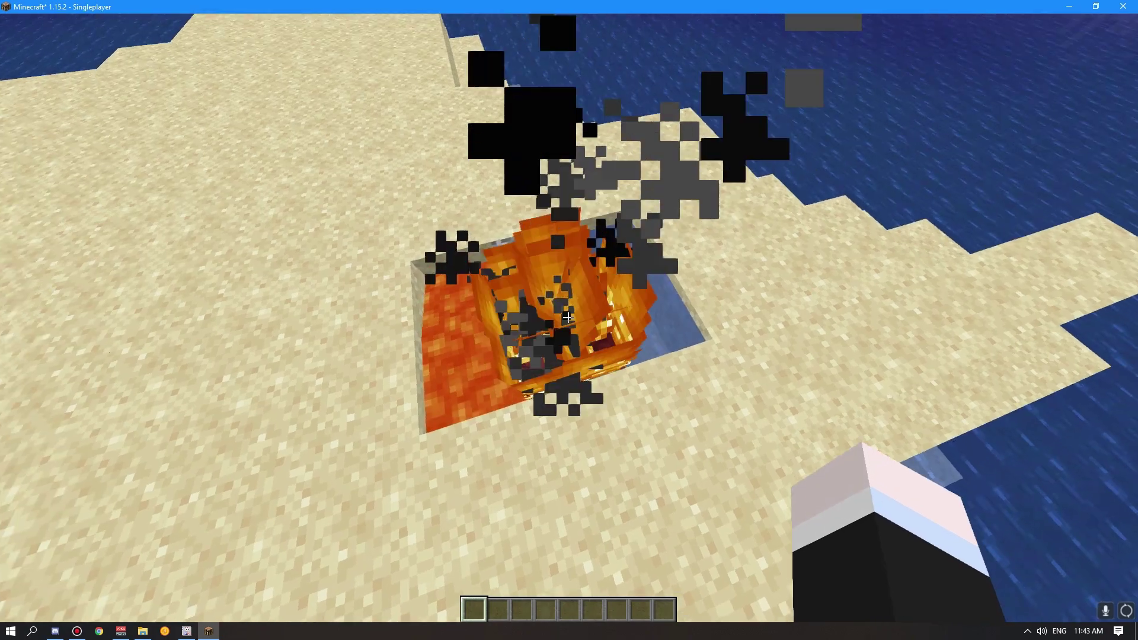
{"action": "key", "text": "F2"}
{"action": "key", "text": "F3"}
{"action": "key", "text": "F3"}
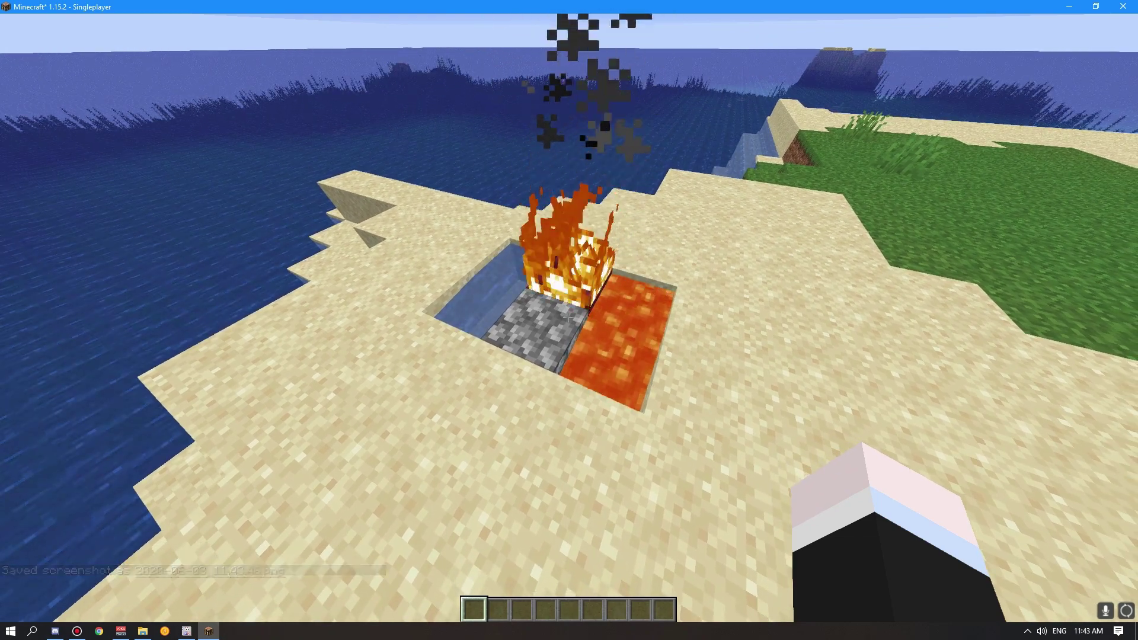
- Pause the game and open the detail settings within the video settings
{"action": "key", "text": "Escape"}
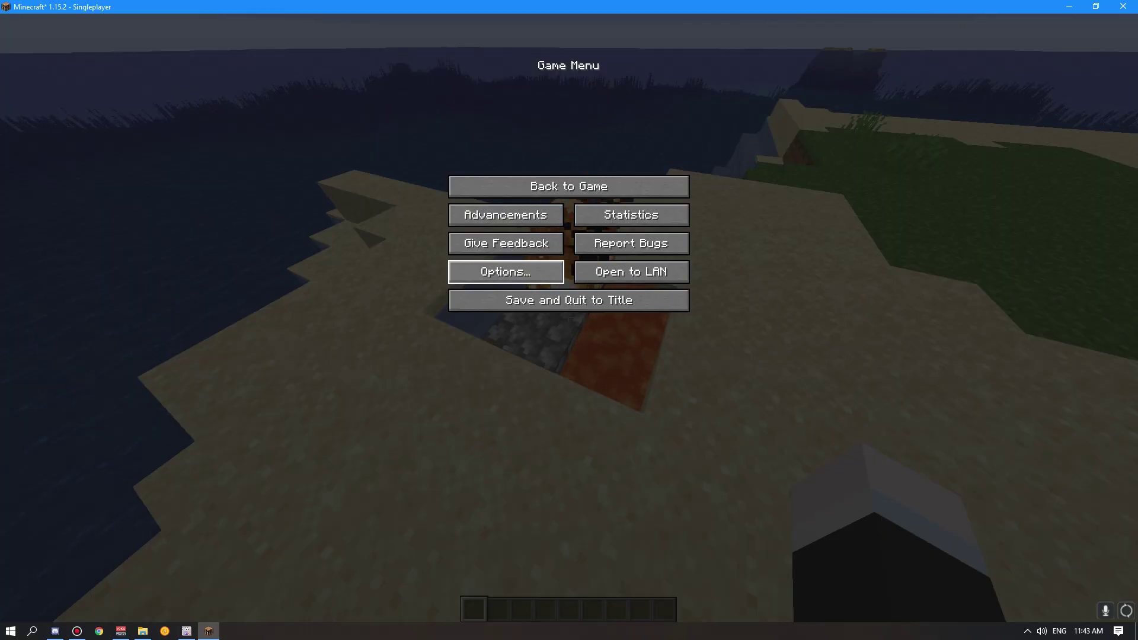
{"action": "left_click", "coordinate": [506, 272]}
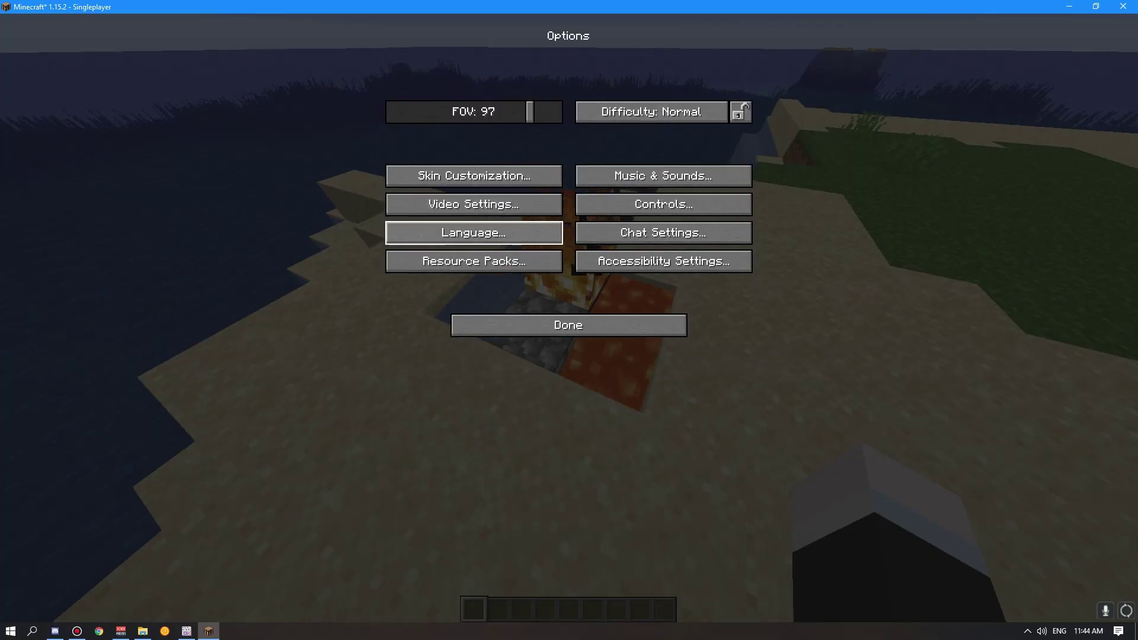
{"action": "left_click", "coordinate": [475, 204]}
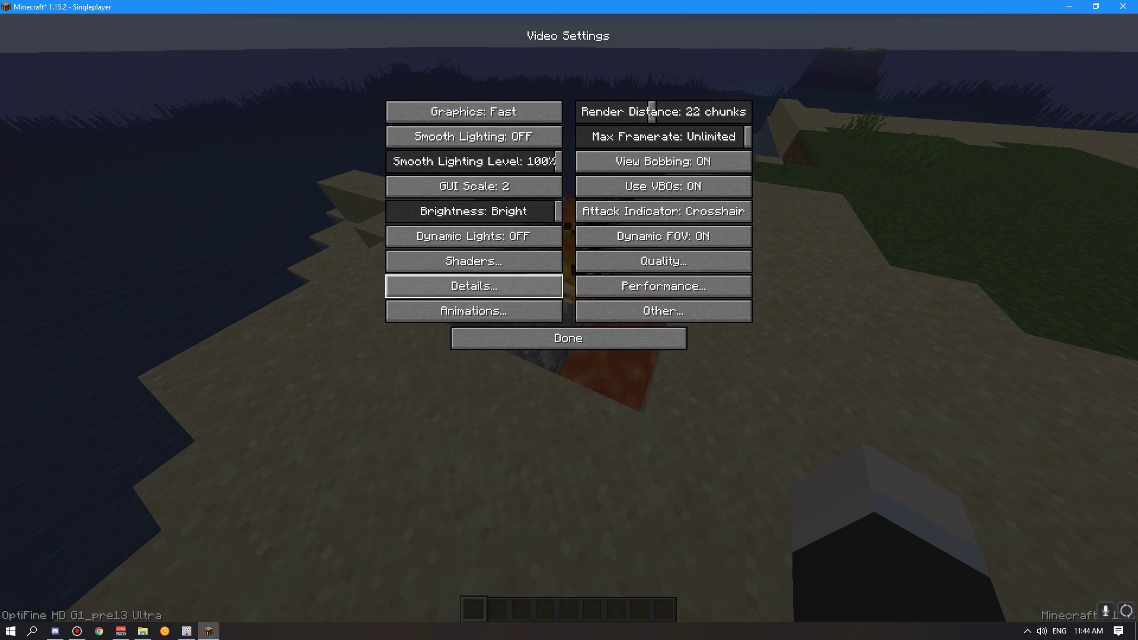
{"action": "left_click", "coordinate": [474, 286]}
{"action": "left_click", "coordinate": [568, 338]}
{"action": "left_click", "coordinate": [438, 286]}
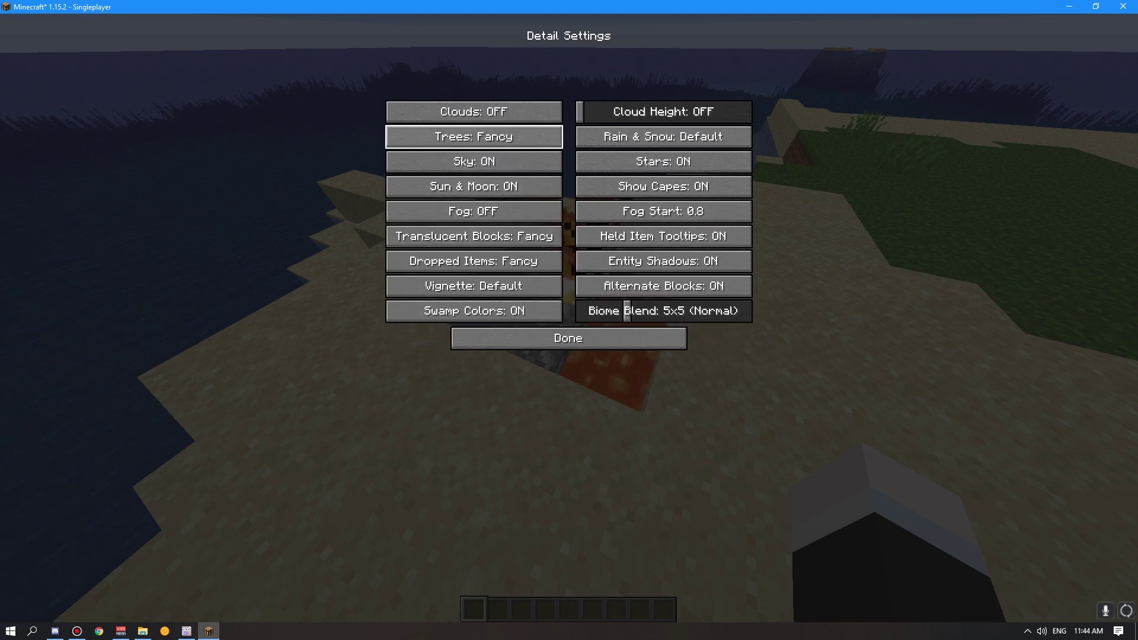
- Try the Fast option for Trees, restore it to Fancy, and leave the detail settings
{"action": "left_click", "coordinate": [474, 136]}
{"action": "left_click", "coordinate": [473, 136]}
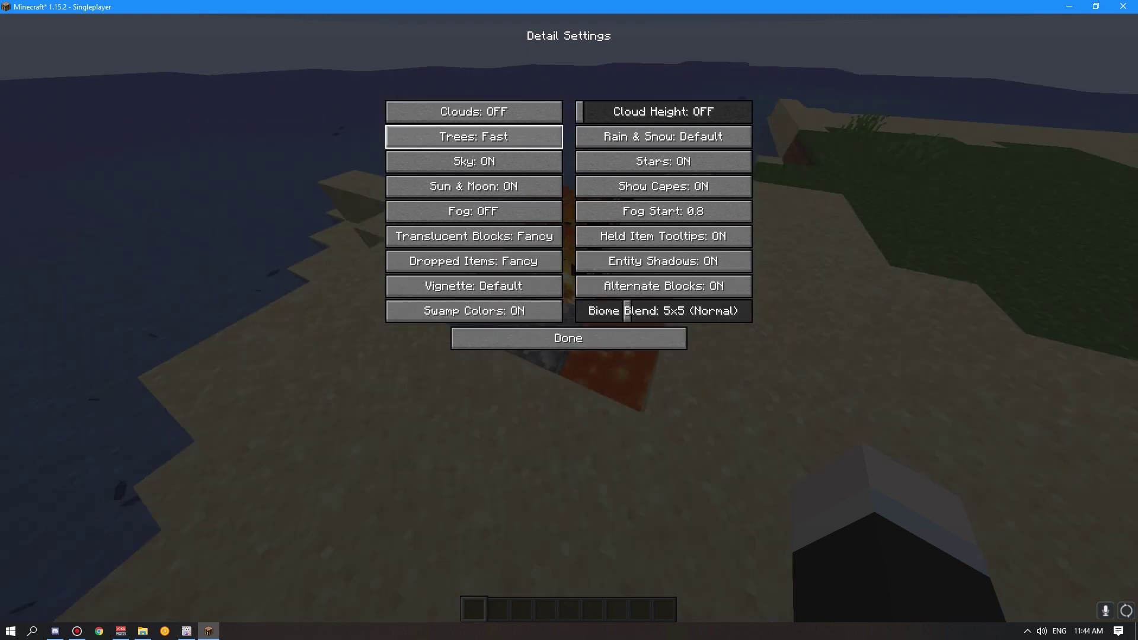
{"action": "left_click", "coordinate": [473, 136]}
{"action": "left_click", "coordinate": [474, 136]}
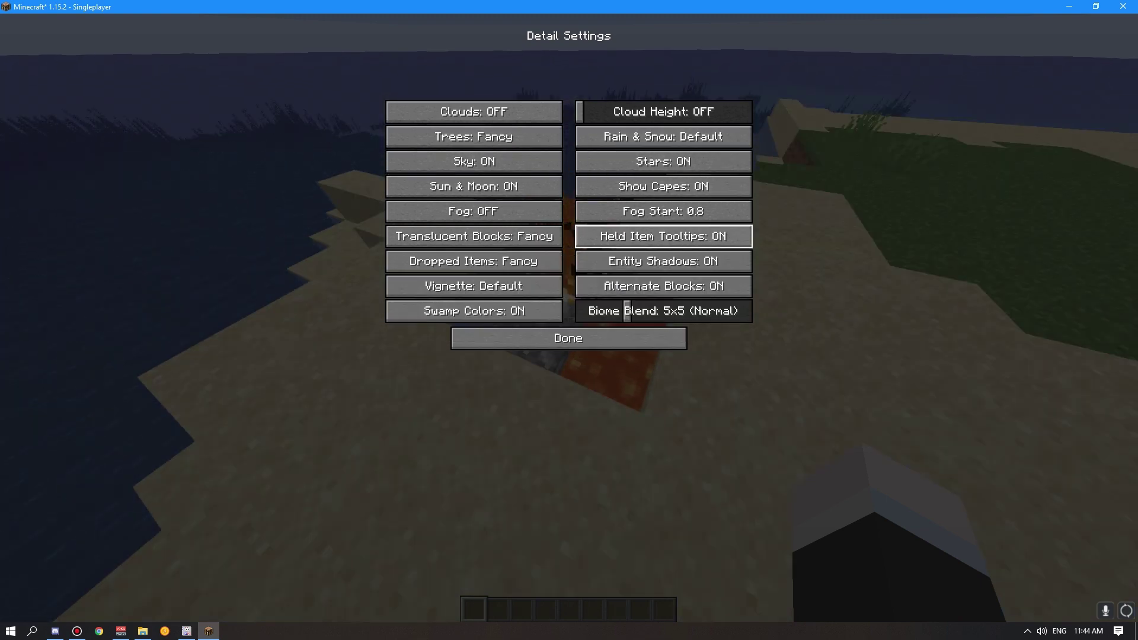
{"action": "left_click", "coordinate": [568, 338]}
- Turn all animations off in the animation settings and leave the video settings
{"action": "left_click", "coordinate": [468, 311]}
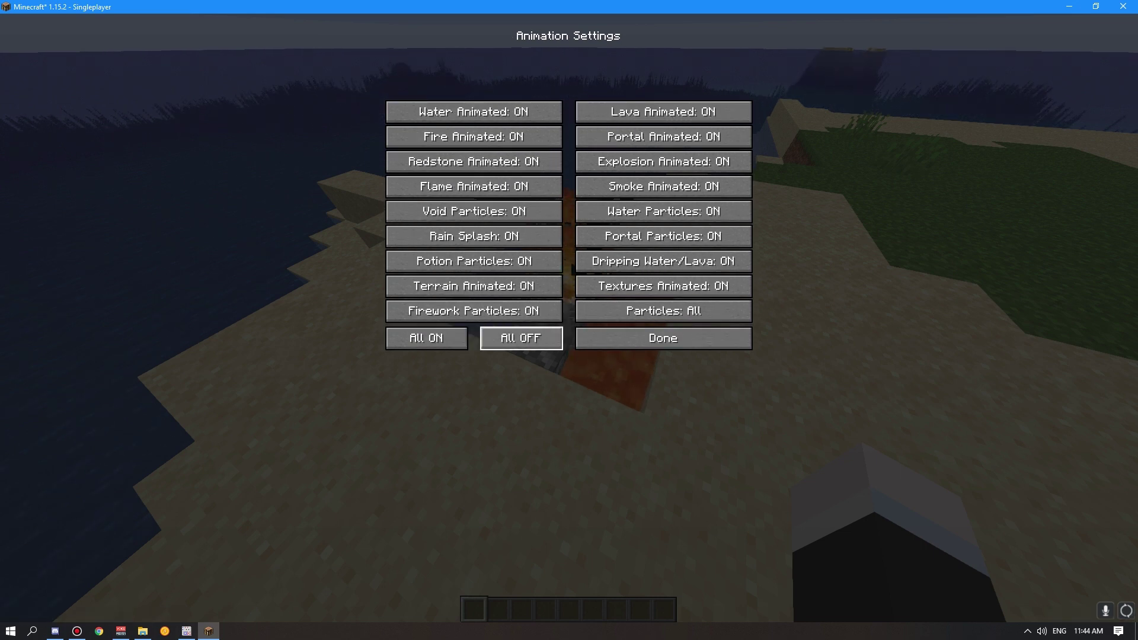
{"action": "left_click", "coordinate": [521, 338]}
{"action": "left_click", "coordinate": [599, 338]}
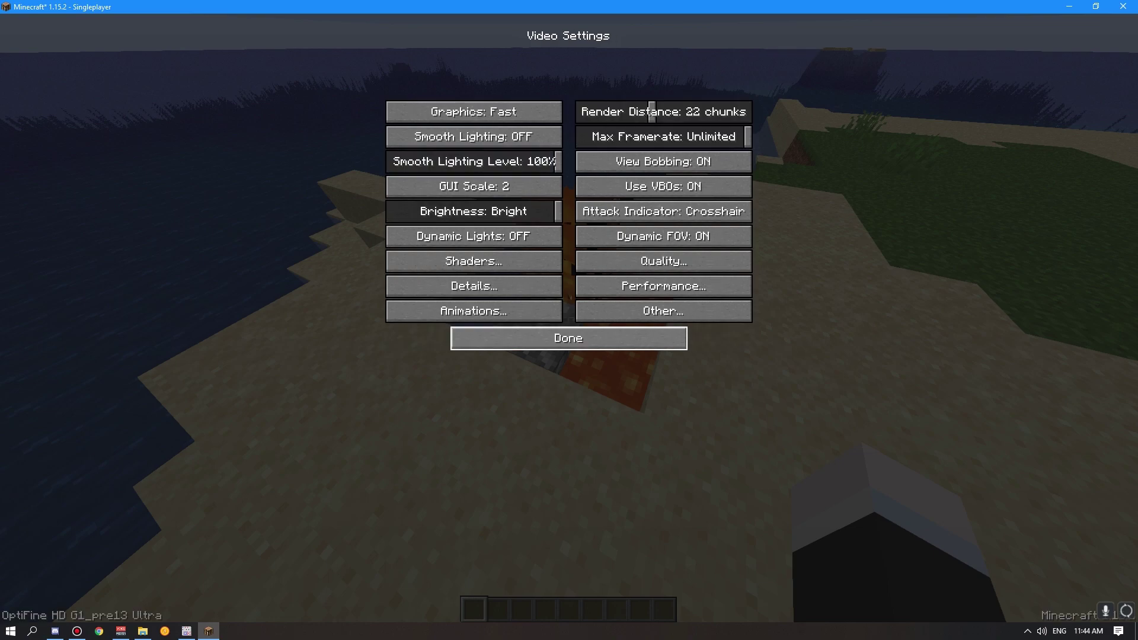
{"action": "left_click", "coordinate": [599, 336]}
- Walk around the pit to examine how the fire, lava and water look with animations off
{"action": "key", "text": "a"}
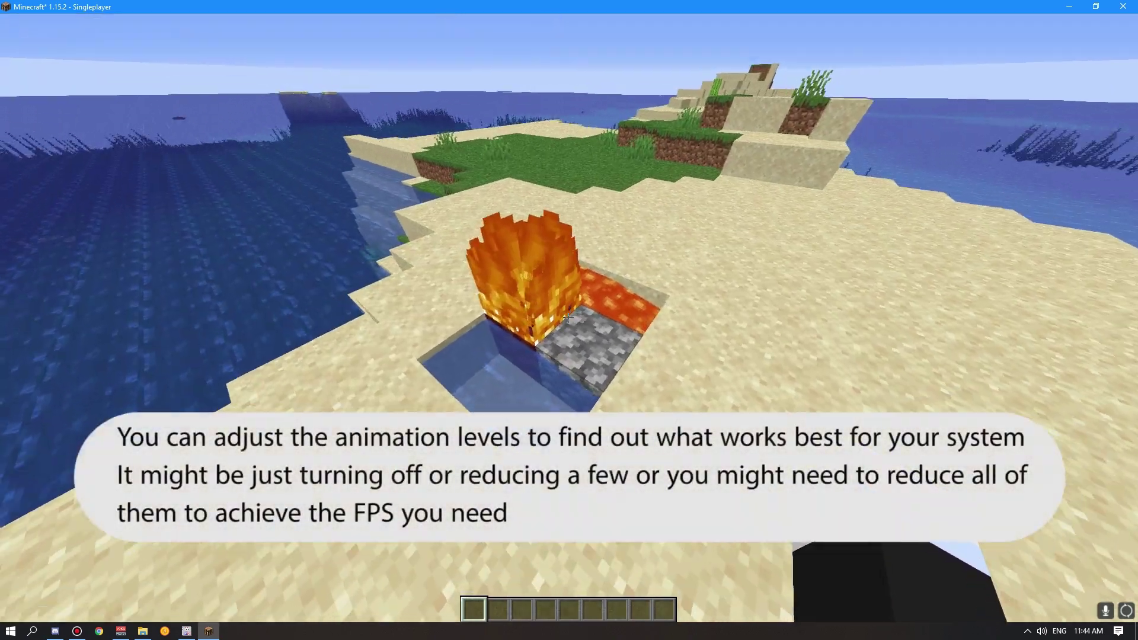
{"action": "key", "text": "w"}
{"action": "key", "text": "w"}
{"action": "key", "text": "space"}
{"action": "key", "text": "d"}
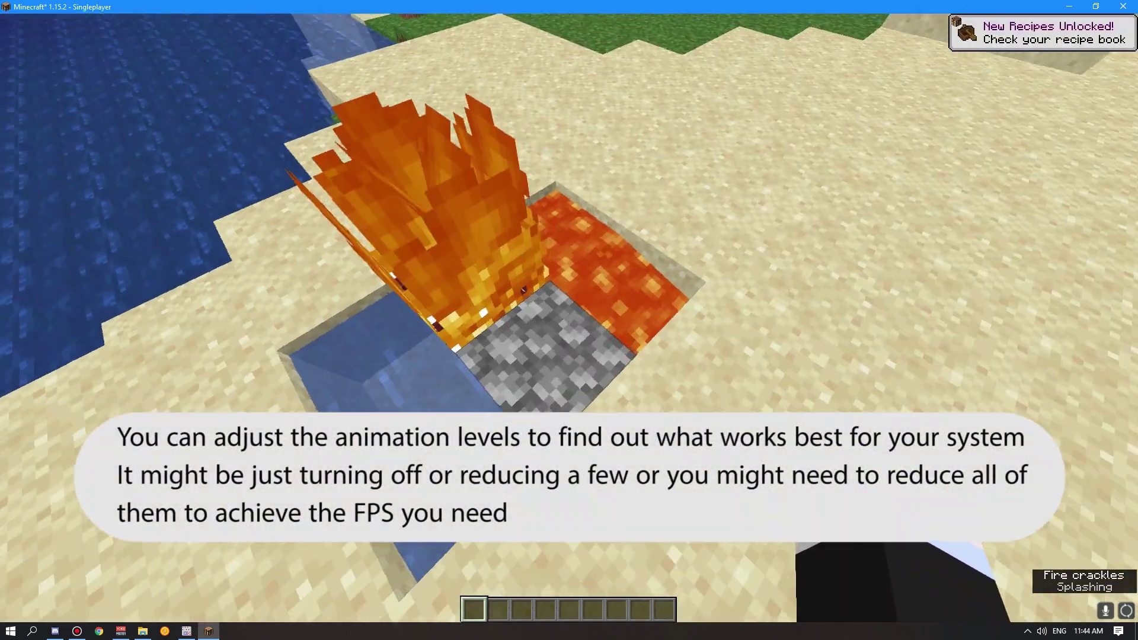
{"action": "key", "text": "d"}
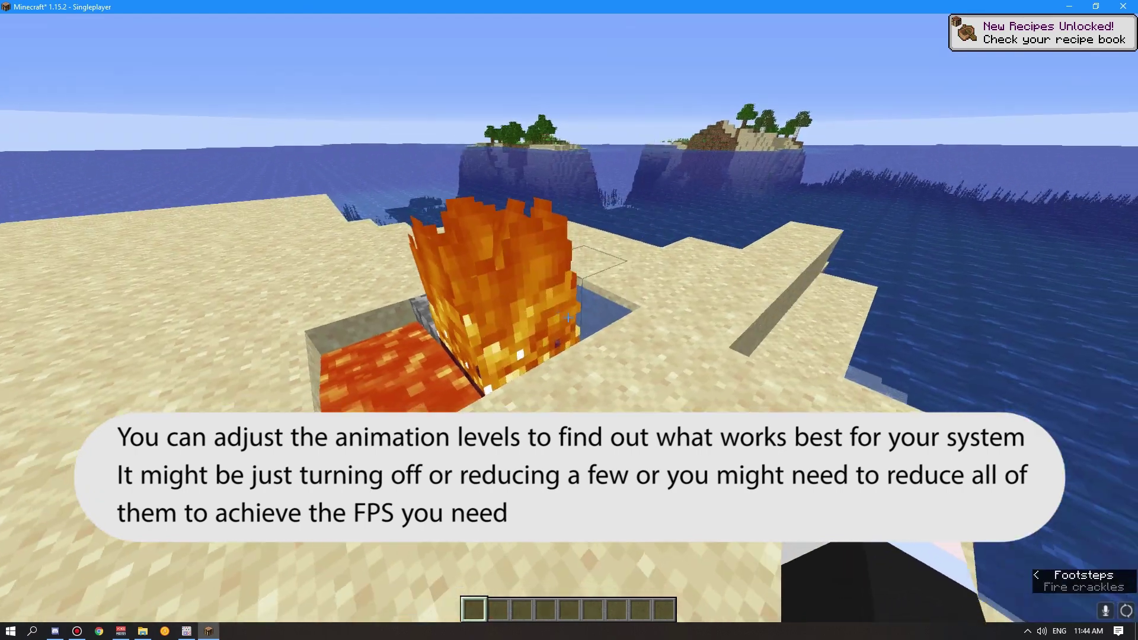
- Save a screenshot beside the fire and check the frame rate in the debug overlay
{"action": "key", "text": "F2"}
{"action": "key", "text": "F3"}
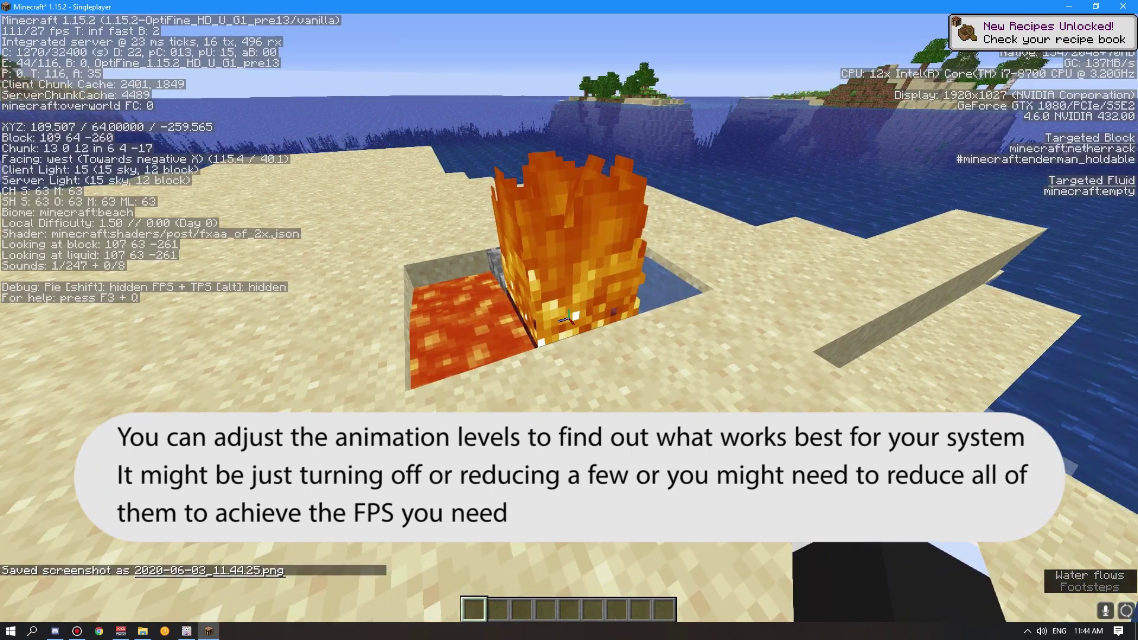
{"action": "key", "text": "w"}
{"action": "key", "text": "F3"}
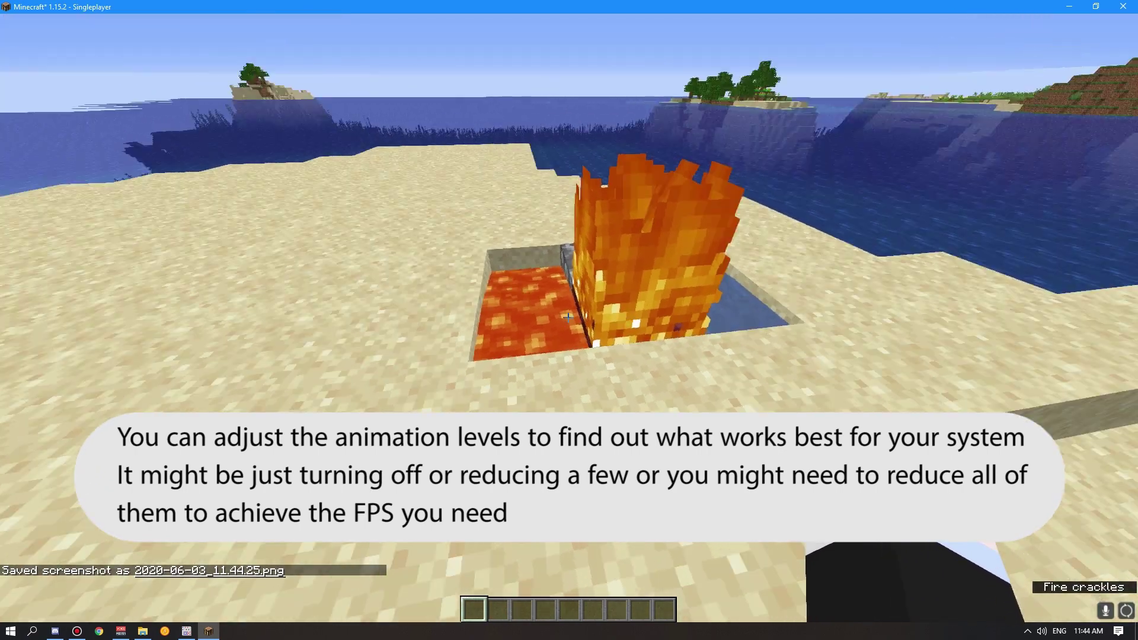
- Walk around the fire pit to view the fire, water and lava from its opposite side
{"action": "key", "text": "a"}
{"action": "key", "text": "w"}
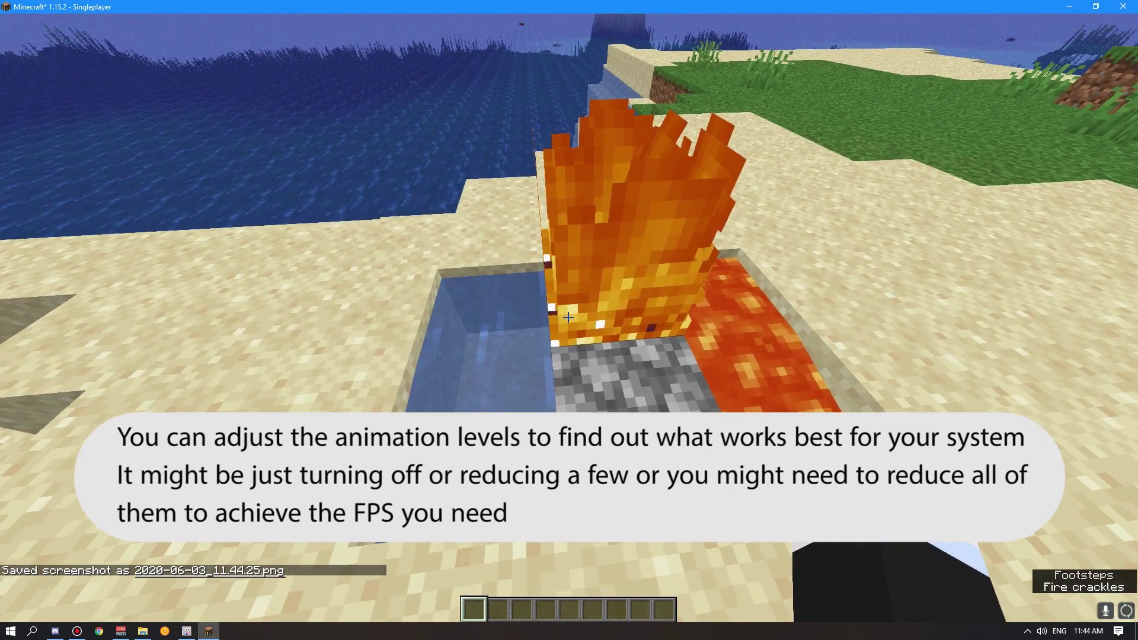
{"action": "key", "text": "s"}
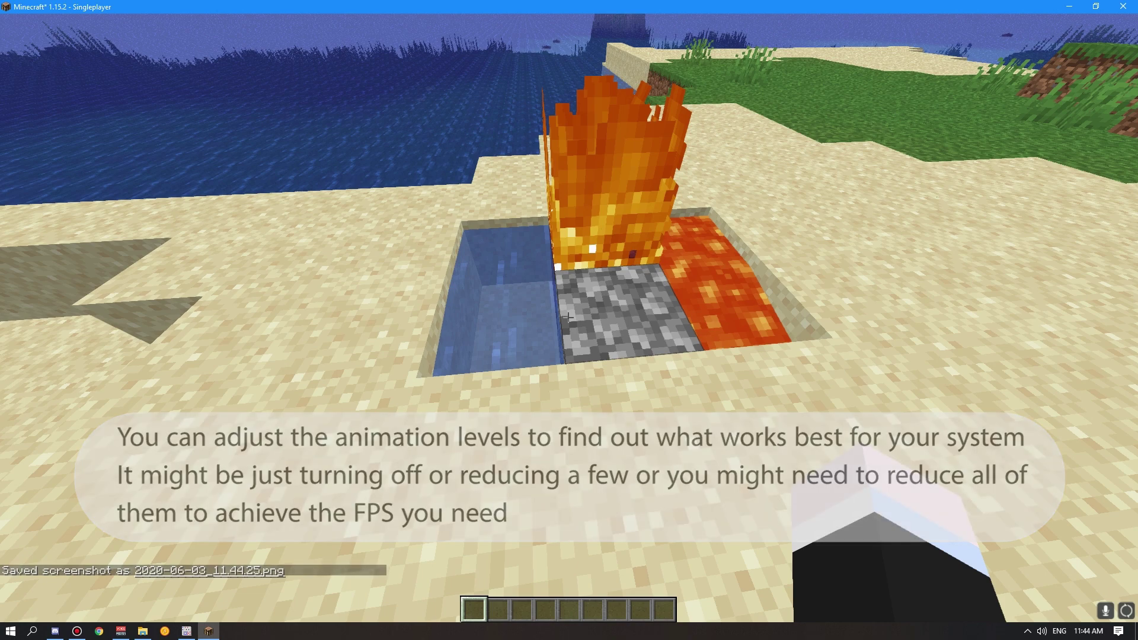
- Switch to third-person view and move the character sideways to examine the OptiFine cape on its back
{"action": "key", "text": "F5"}
{"action": "mouse_move", "coordinate": [569, 320]}
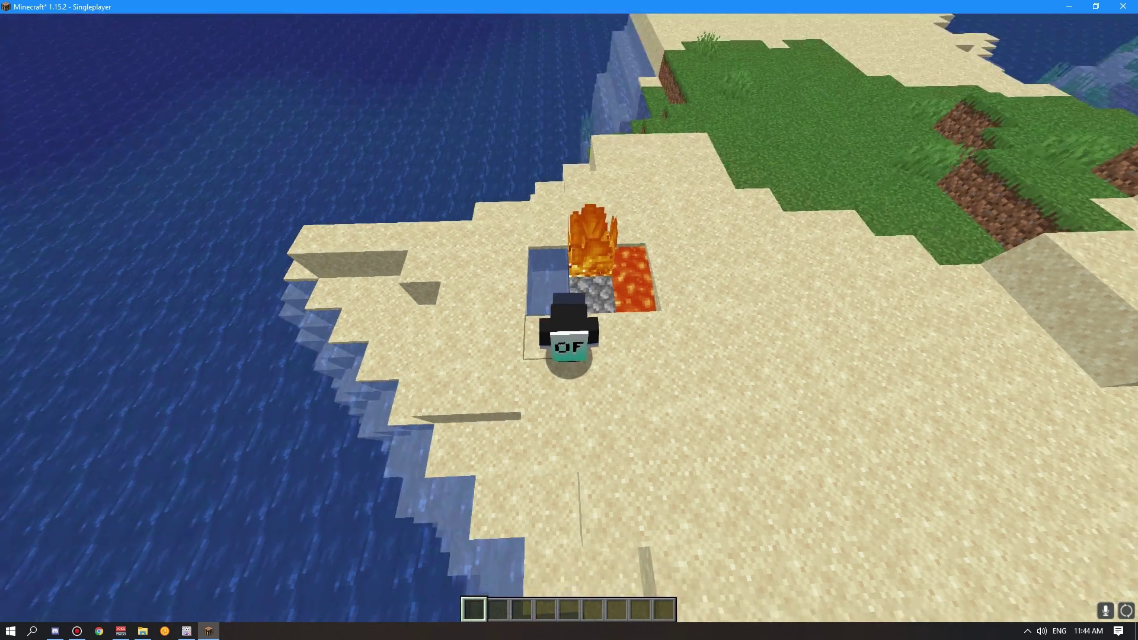
{"action": "key", "text": "shift"}
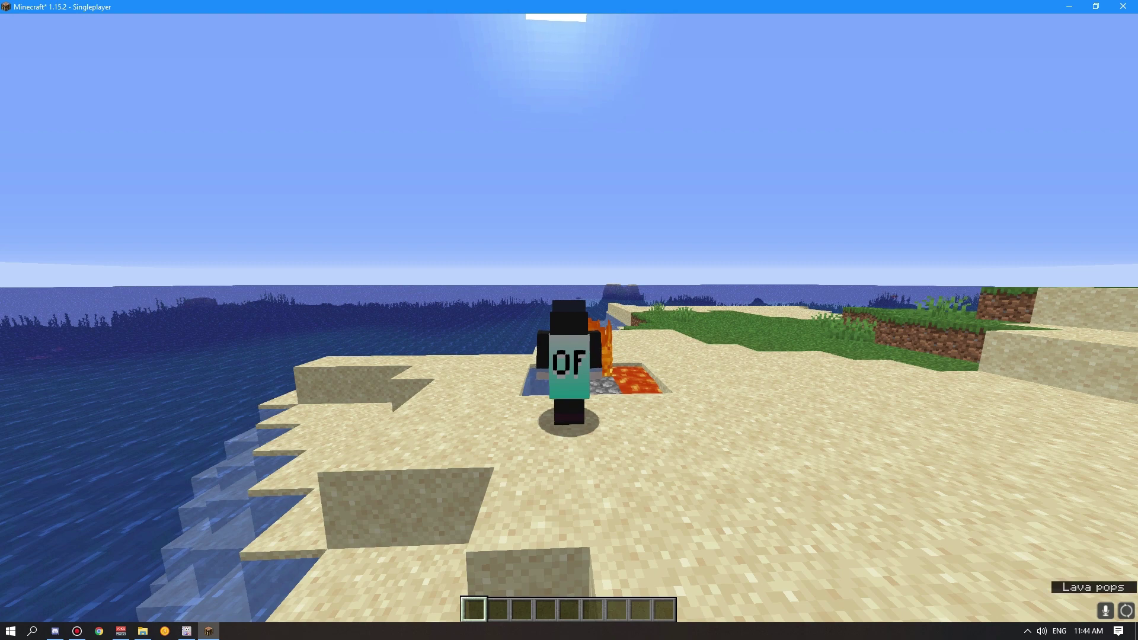
{"action": "key", "text": "a"}
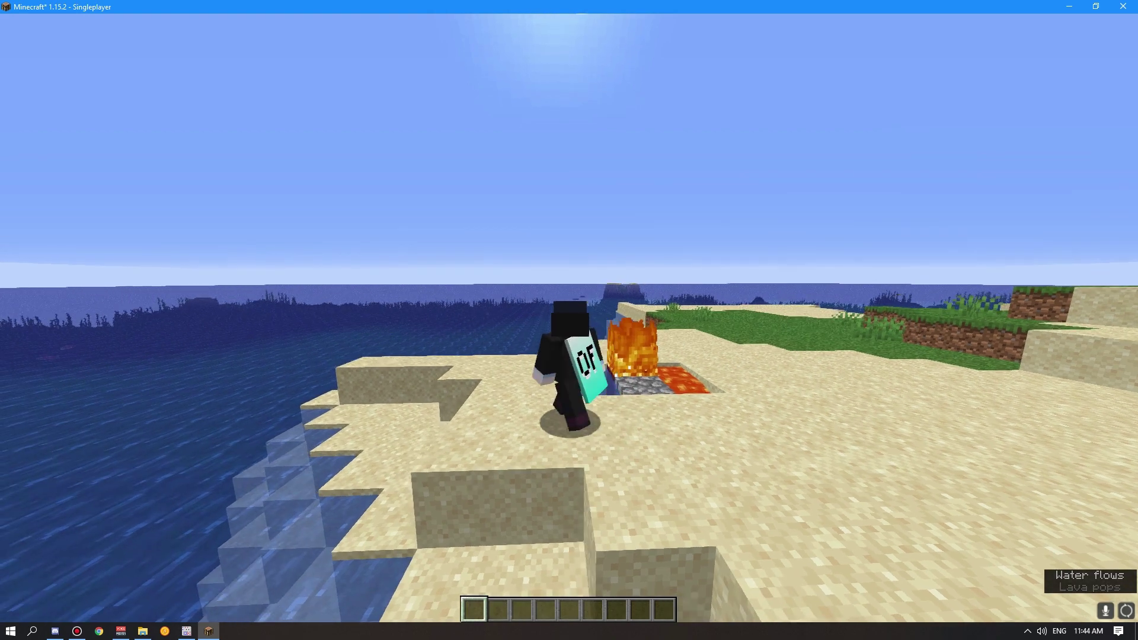
{"action": "key", "text": "d"}
{"action": "key", "text": "a"}
{"action": "key", "text": "d"}
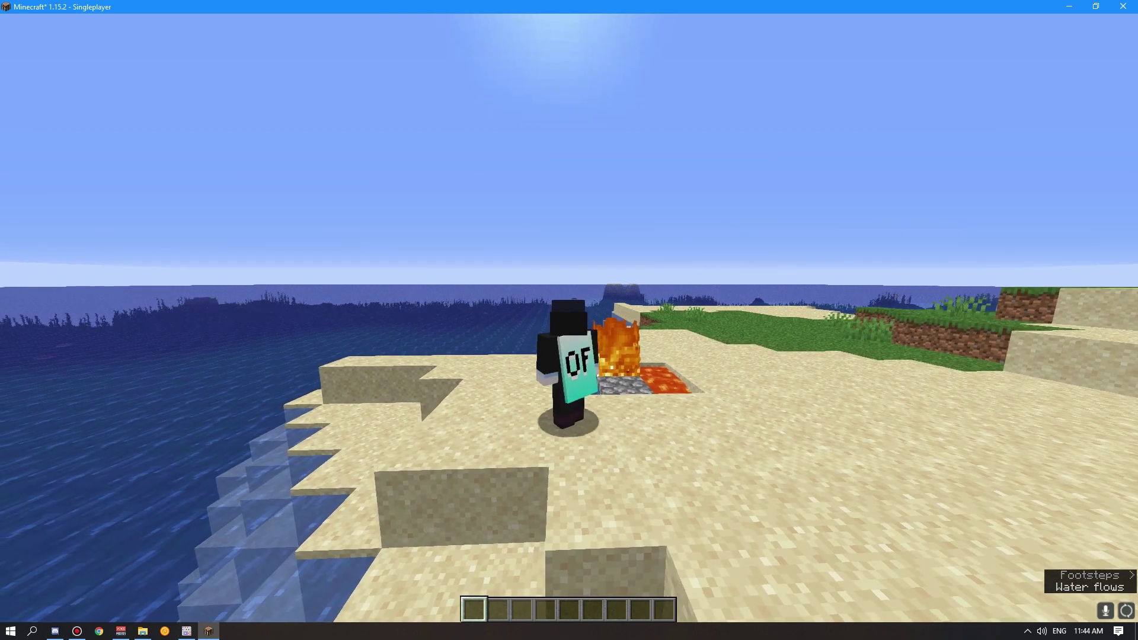
{"action": "key", "text": "w"}
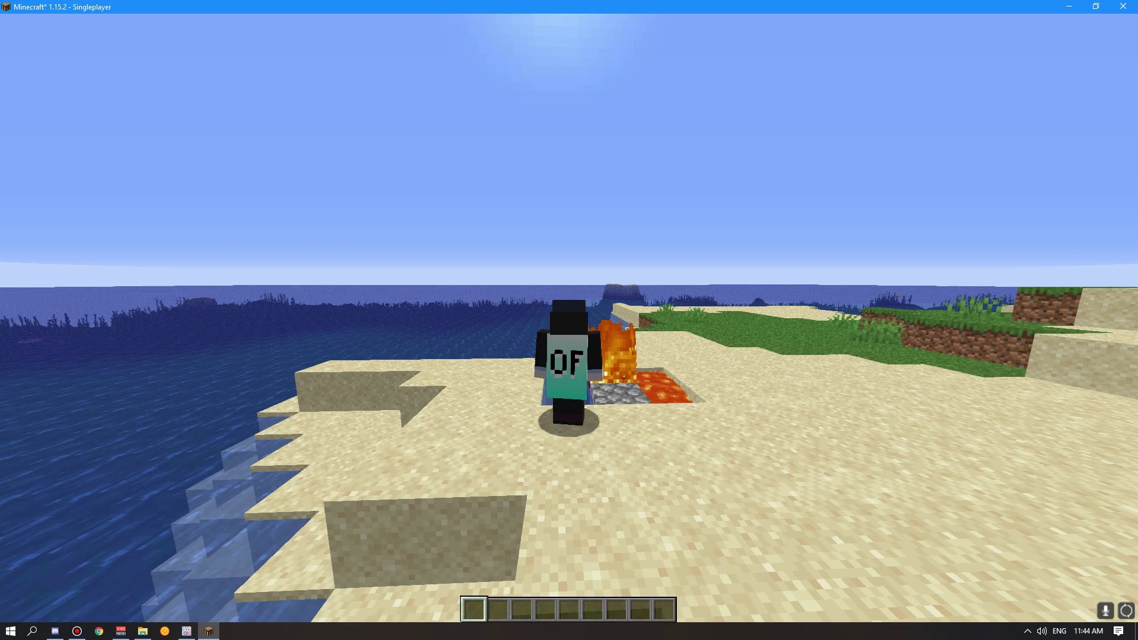
- Apply a shader pack through the shader options of the video settings and return to the world
{"action": "key", "text": "Escape"}
{"action": "left_click", "coordinate": [492, 268]}
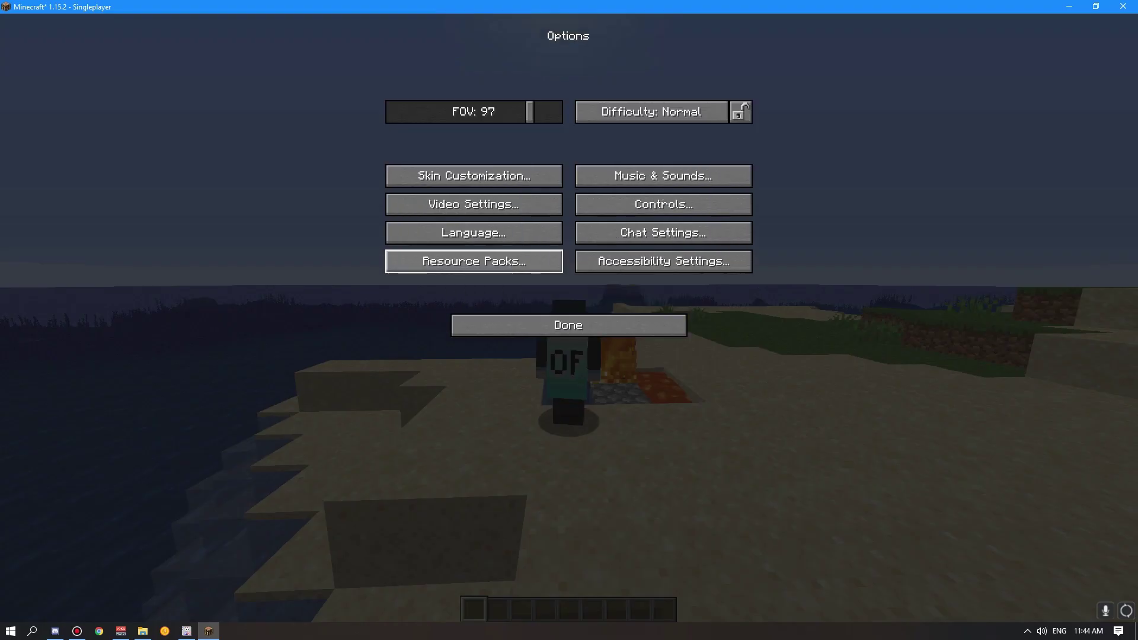
{"action": "left_click", "coordinate": [474, 204]}
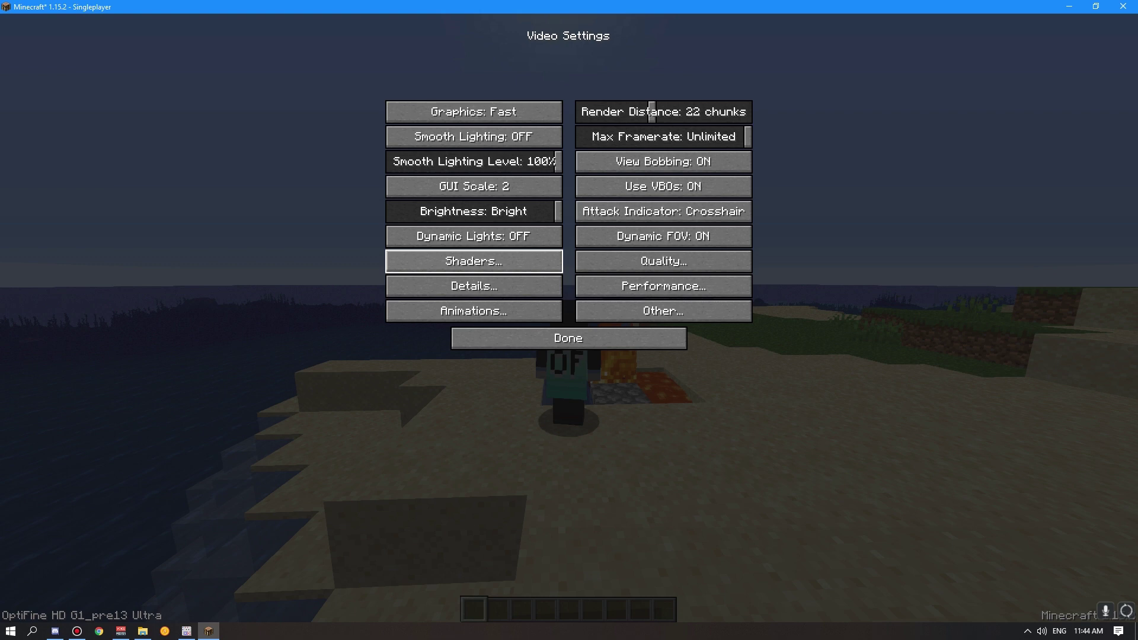
{"action": "left_click", "coordinate": [474, 261]}
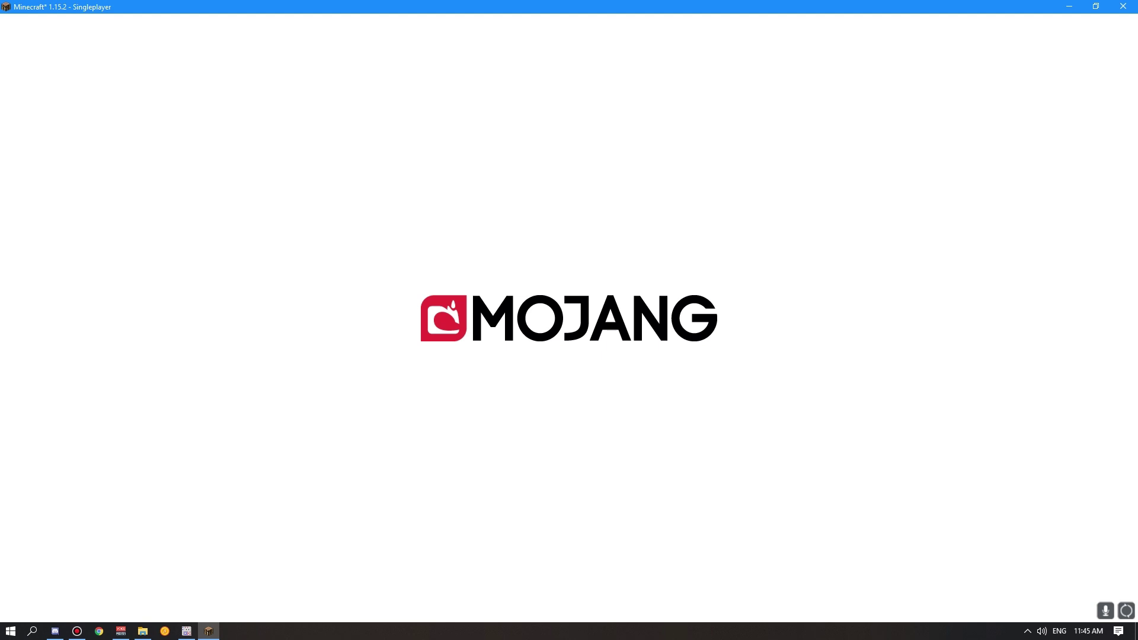
{"action": "key", "text": "Escape"}
- Cycle the camera back to first-person view and hide the HUD to examine the shaded sky and water
{"action": "key", "text": "F5"}
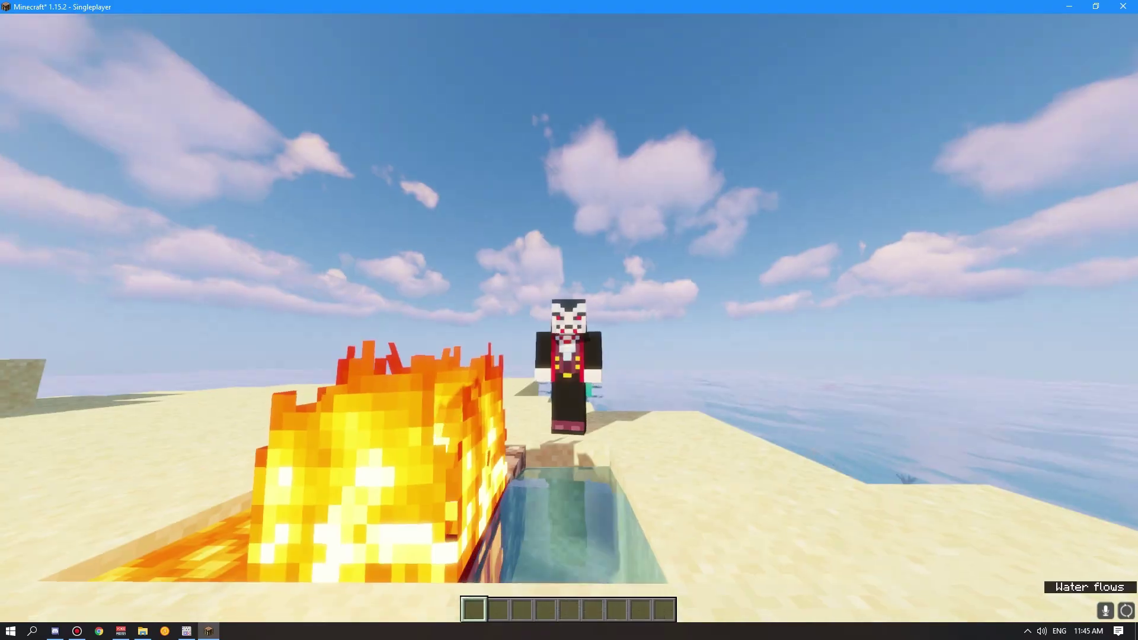
{"action": "key", "text": "F5"}
{"action": "key", "text": "F1"}
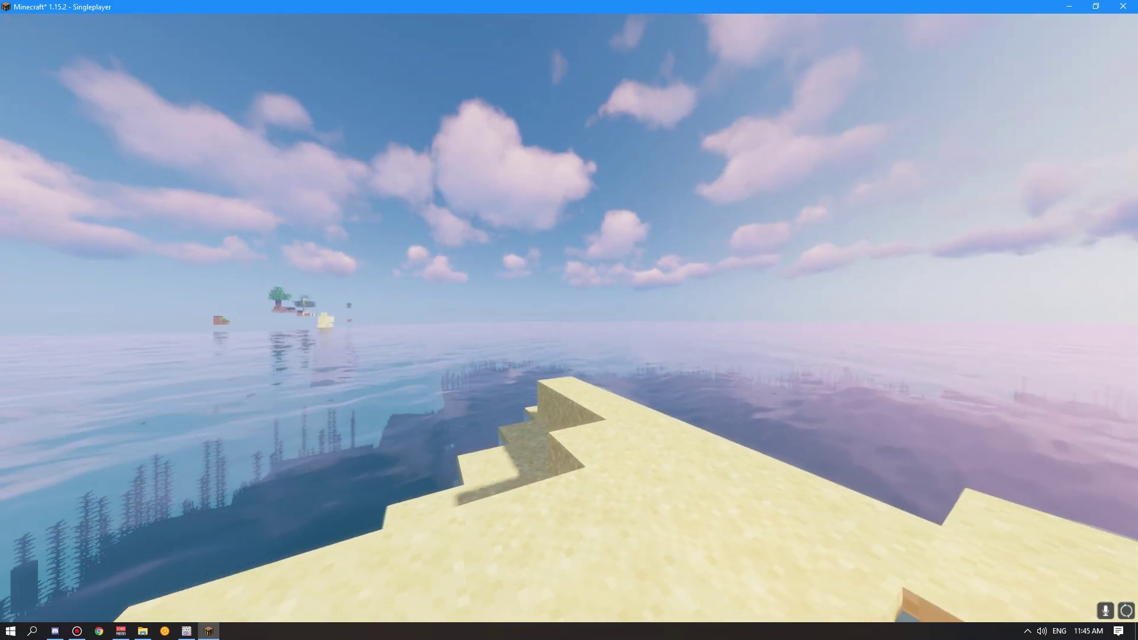
- Turn all animations on in the animation settings and return to the world
{"action": "key", "text": "Escape"}
{"action": "left_click", "coordinate": [506, 266]}
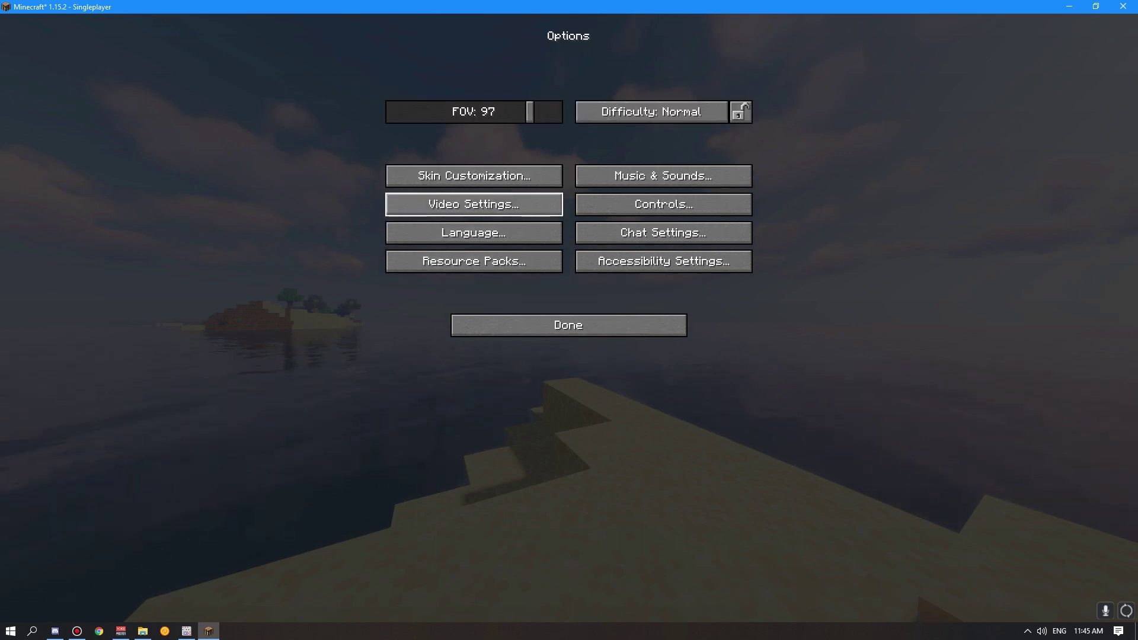
{"action": "left_click", "coordinate": [474, 204]}
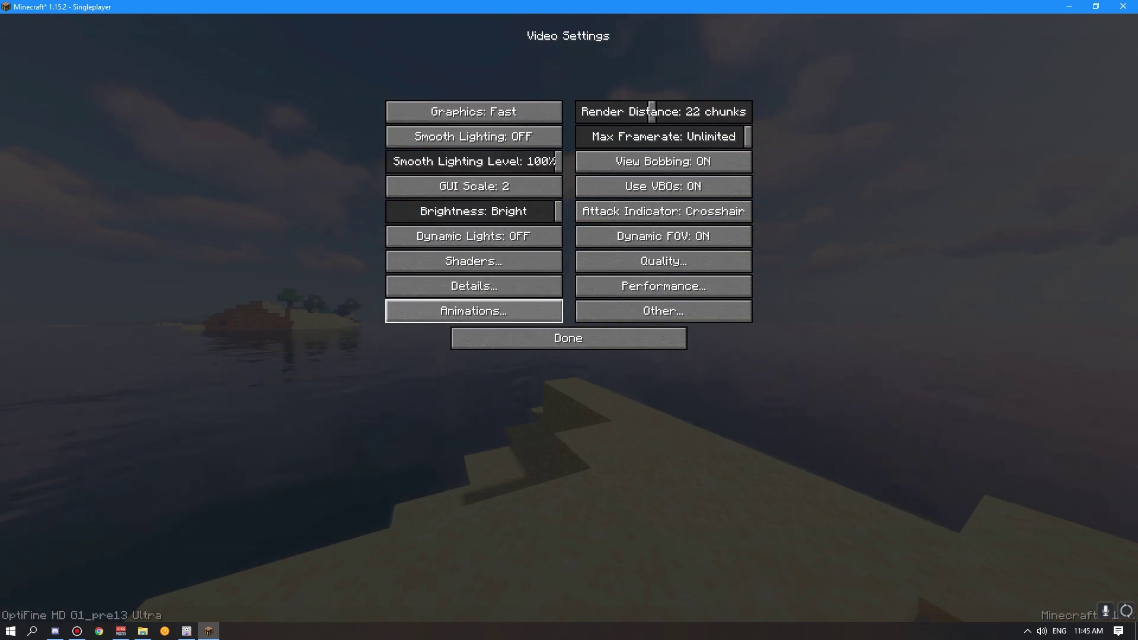
{"action": "left_click", "coordinate": [468, 308]}
{"action": "left_click", "coordinate": [436, 337]}
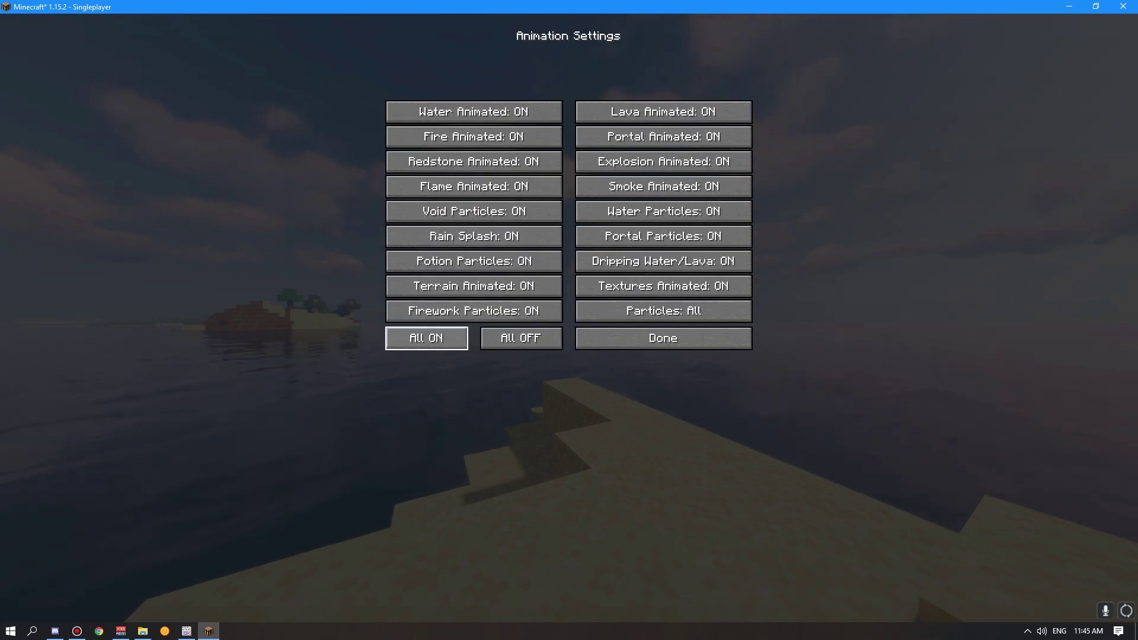
{"action": "left_click", "coordinate": [622, 340]}
{"action": "left_click", "coordinate": [616, 341]}
{"action": "key", "text": "Escape"}
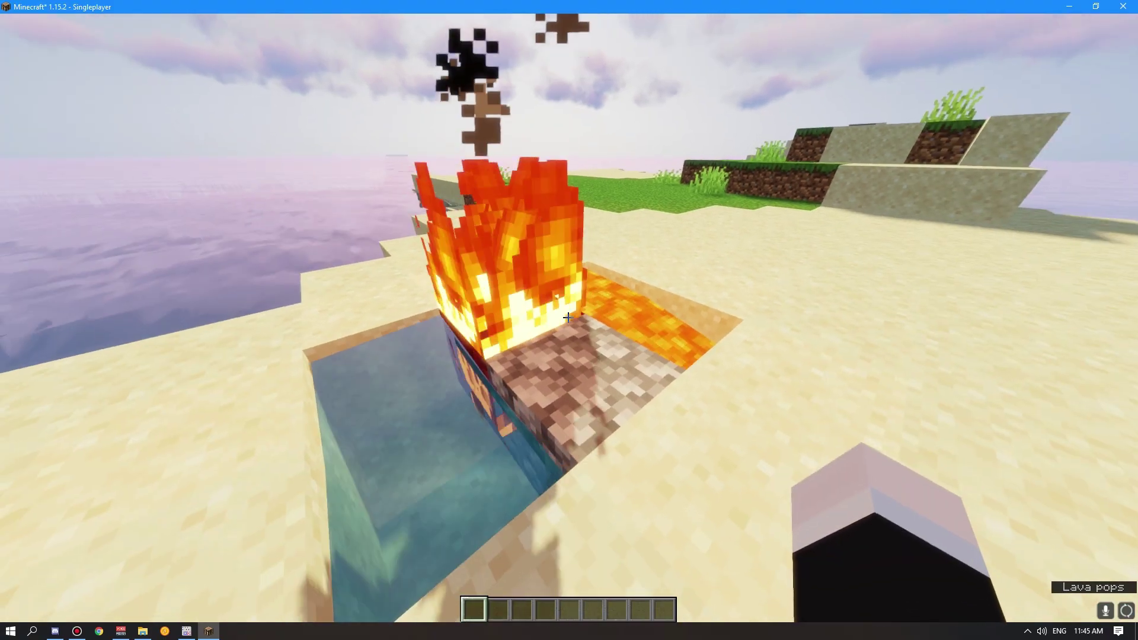
- Lower the render distance in the video settings and return to the world
{"action": "key", "text": "Escape"}
{"action": "left_click", "coordinate": [506, 267]}
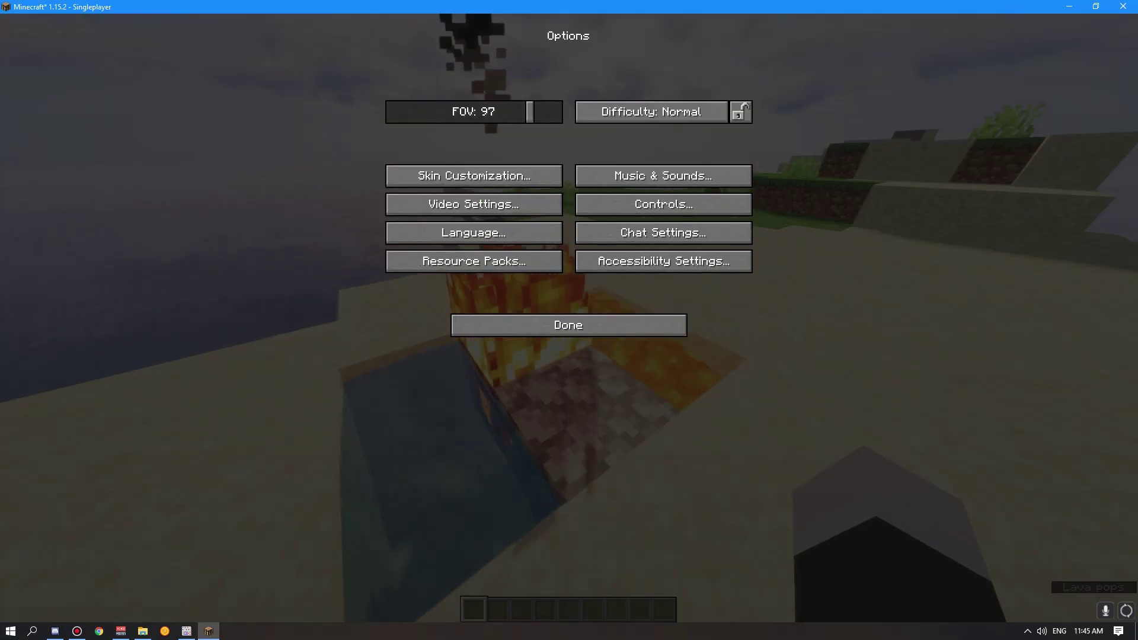
{"action": "left_click", "coordinate": [474, 204]}
{"action": "left_click_drag", "start_coordinate": [652, 111], "coordinate": [591, 111]}
{"action": "key", "text": "Escape"}
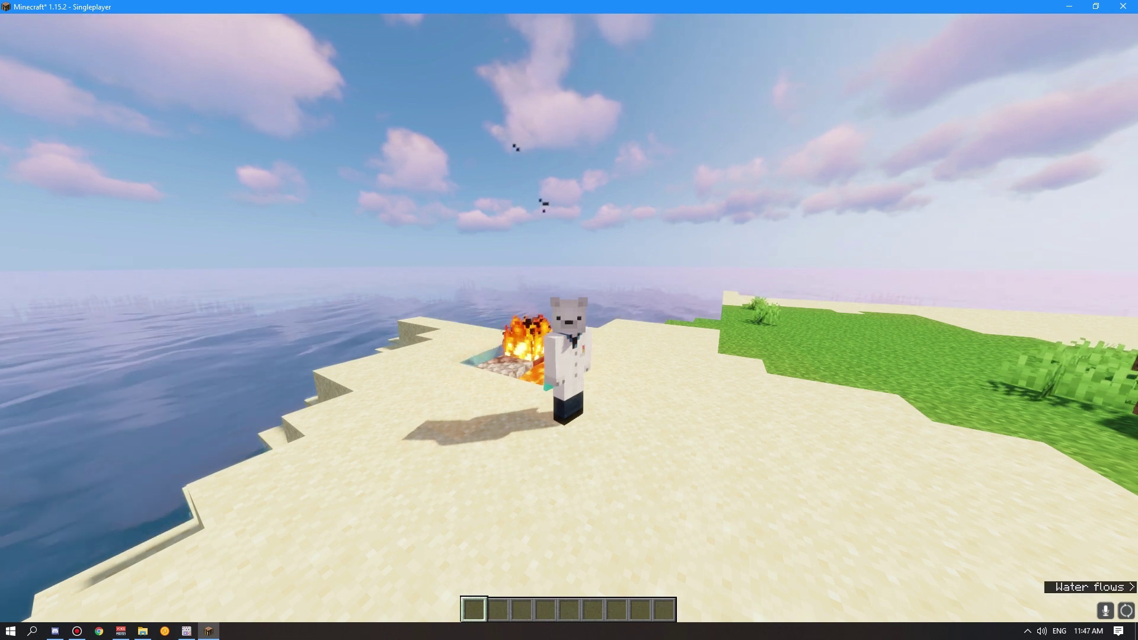
- Walk the character back and forth near the fire pit in front-facing view to examine the shaded scene
{"action": "key", "text": "Escape"}
{"action": "key", "text": "Escape"}
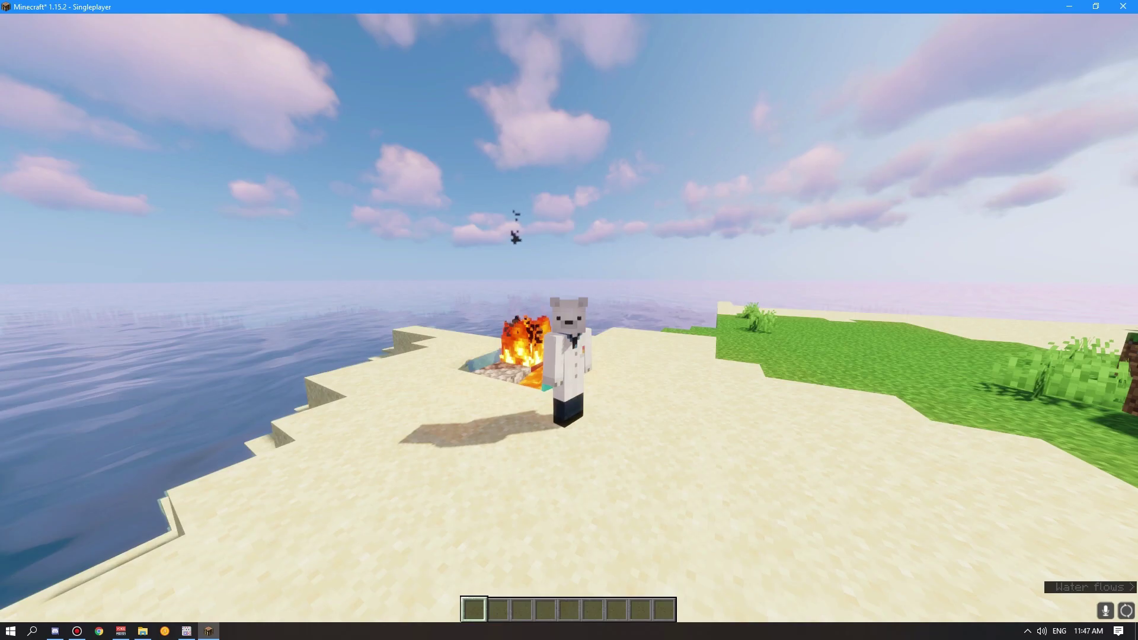
{"action": "key", "text": "s"}
{"action": "key", "text": "w"}
{"action": "key", "text": "s"}
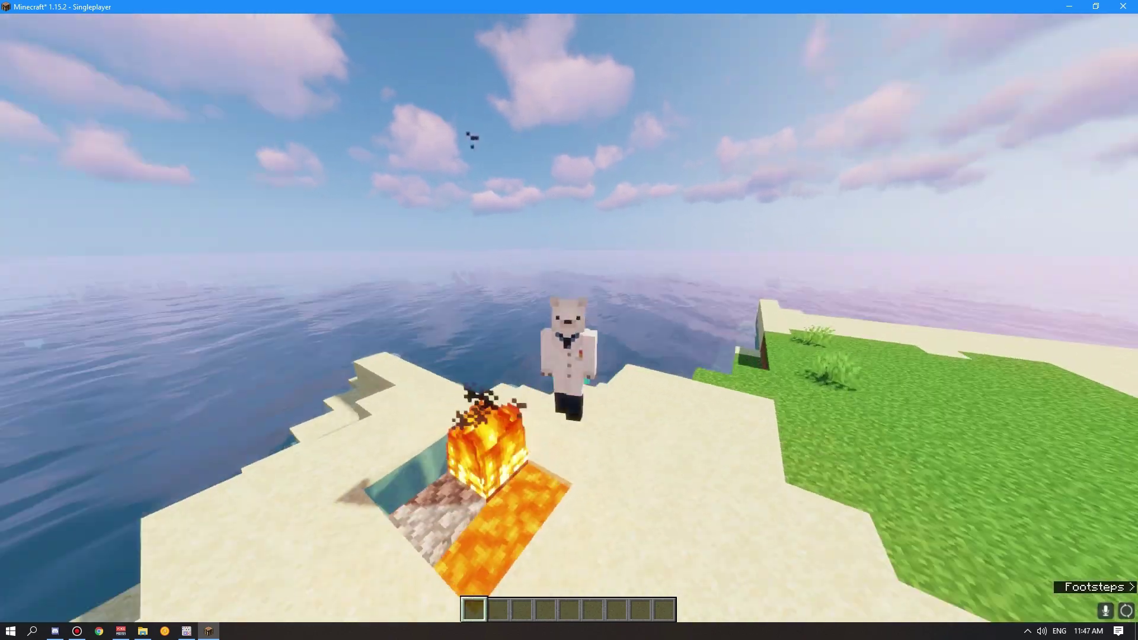